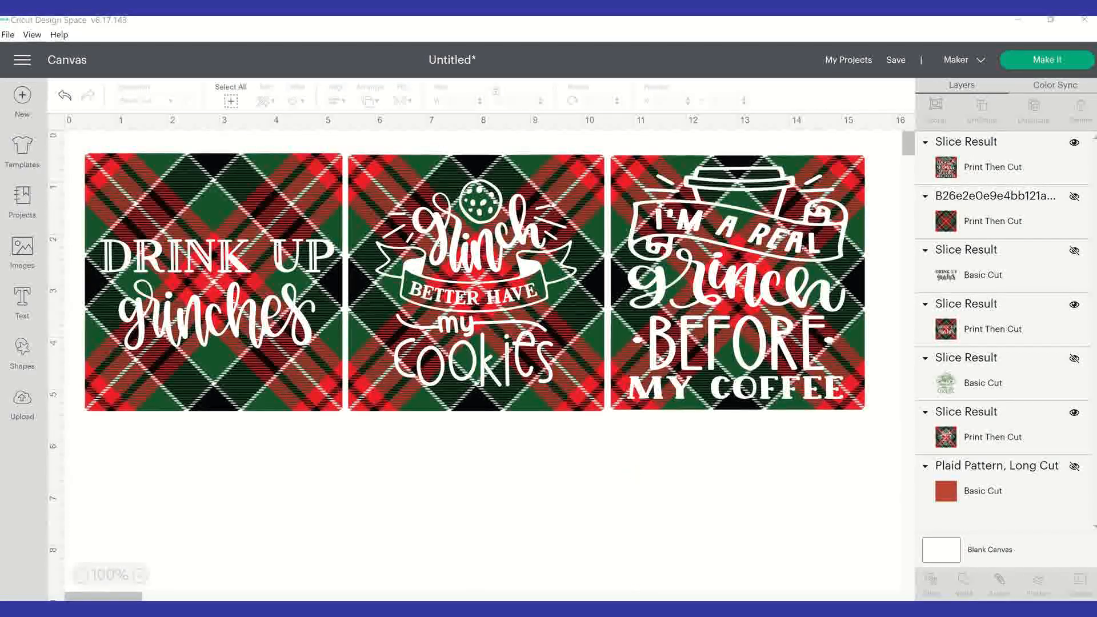
key("alt+Tab")
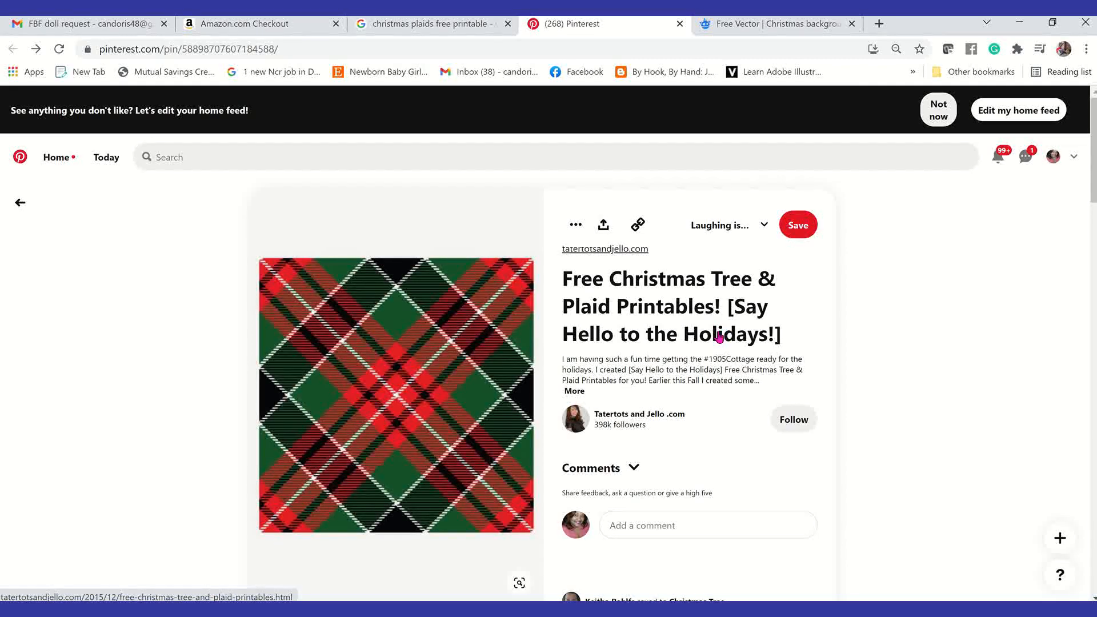
right_click(479, 359)
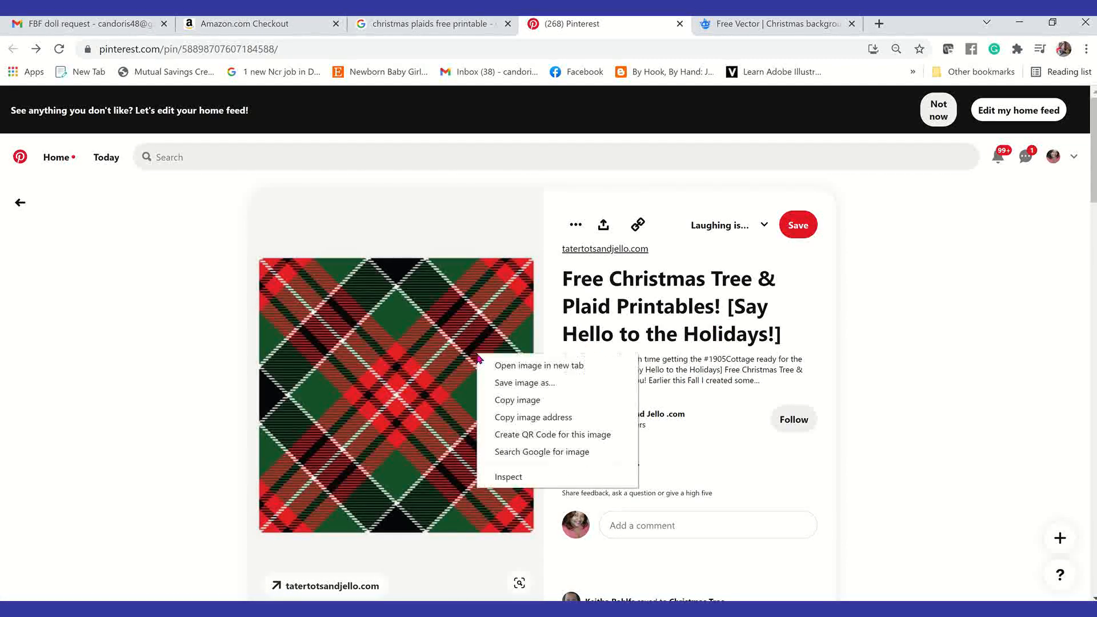
left_click(515, 386)
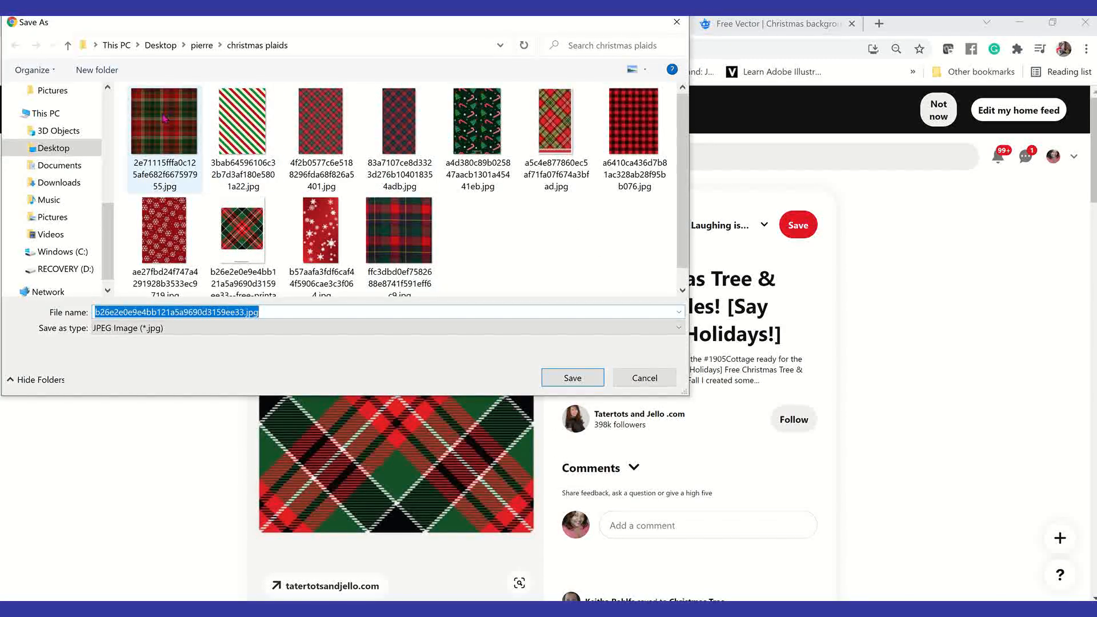
left_click(626, 382)
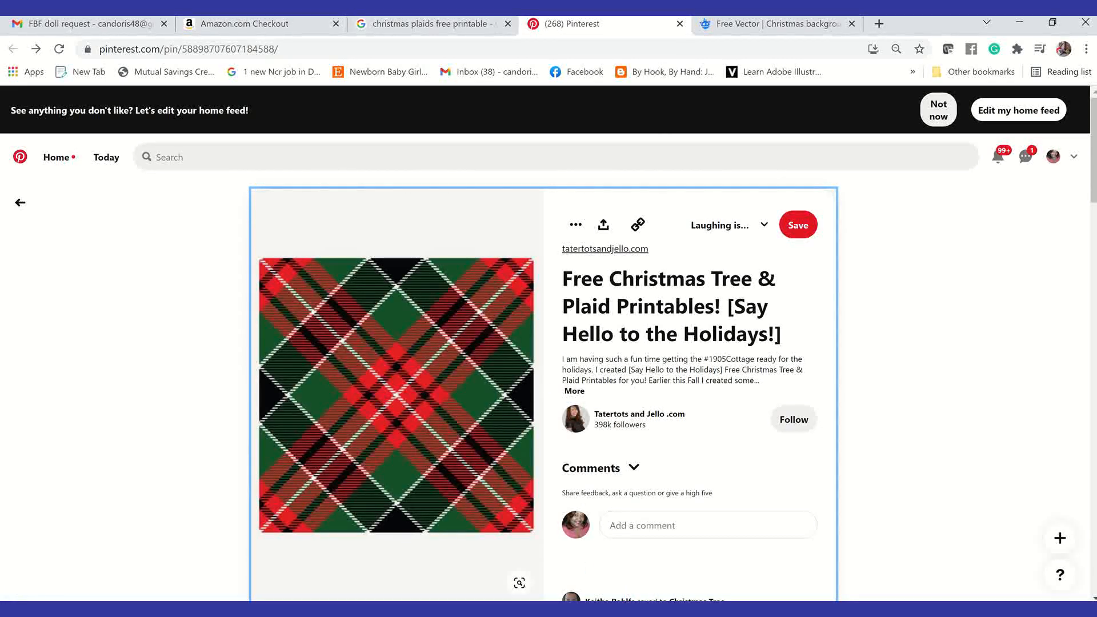
mouse_move(594, 609)
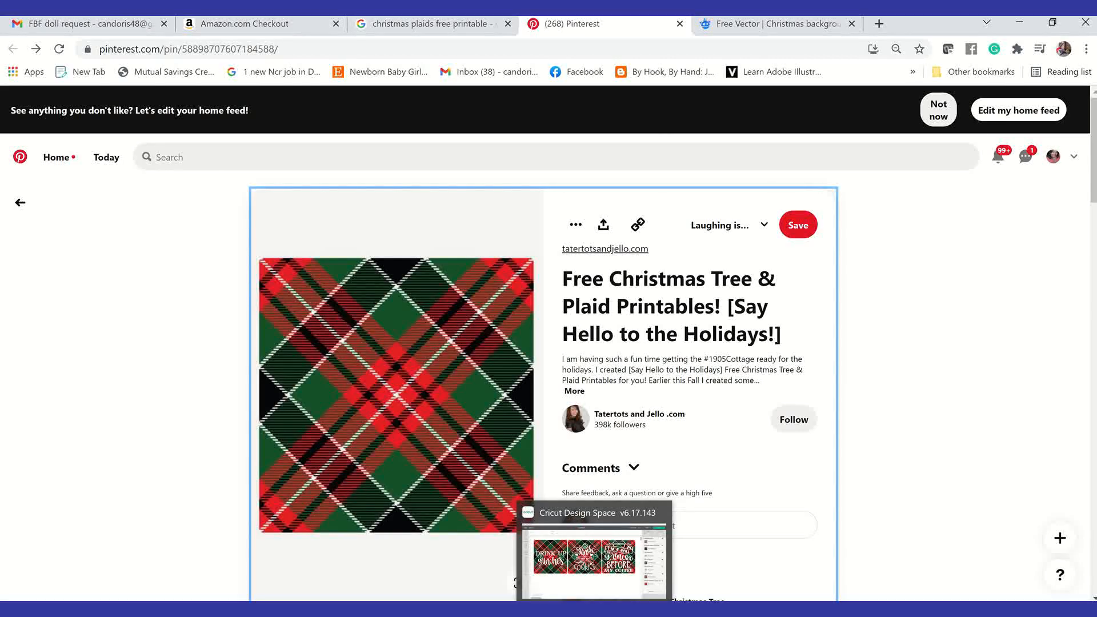
left_click(594, 561)
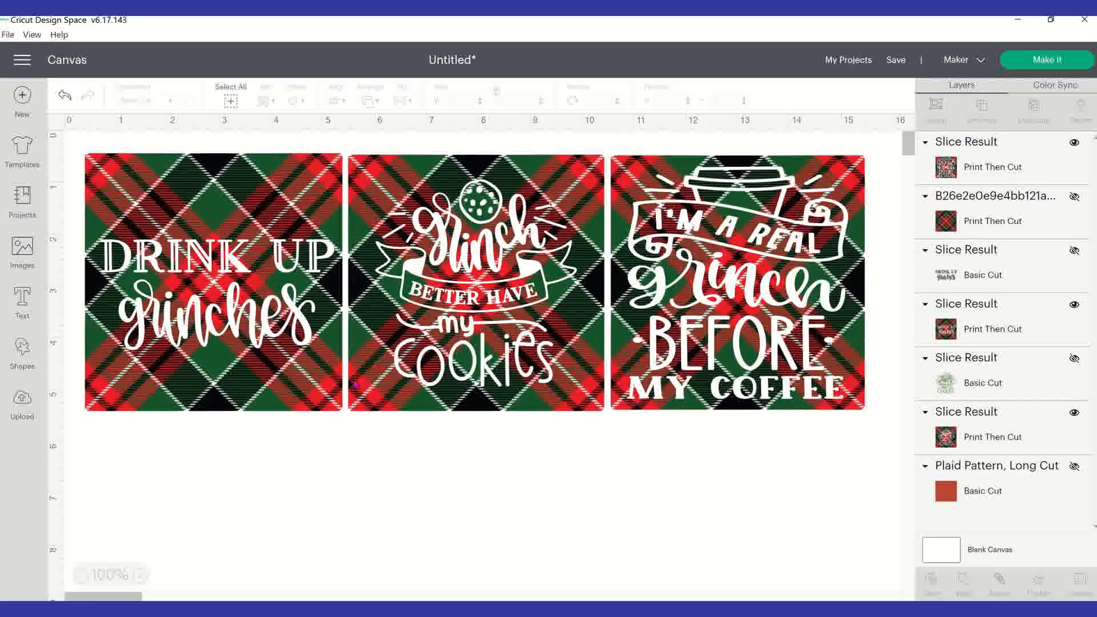
left_click(16, 413)
left_click(312, 319)
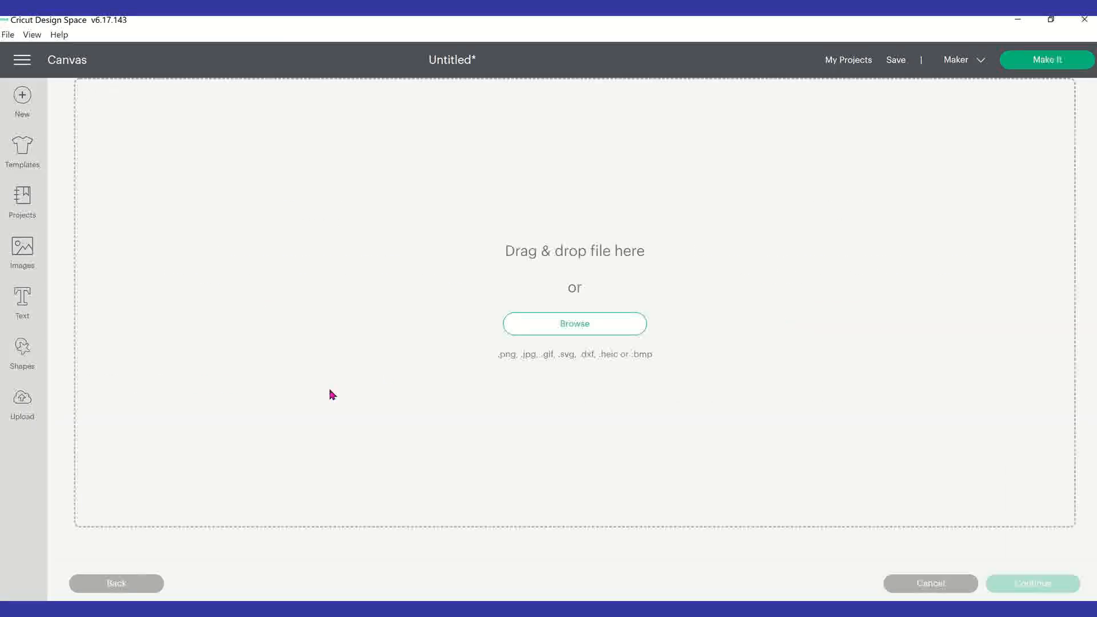
left_click(595, 327)
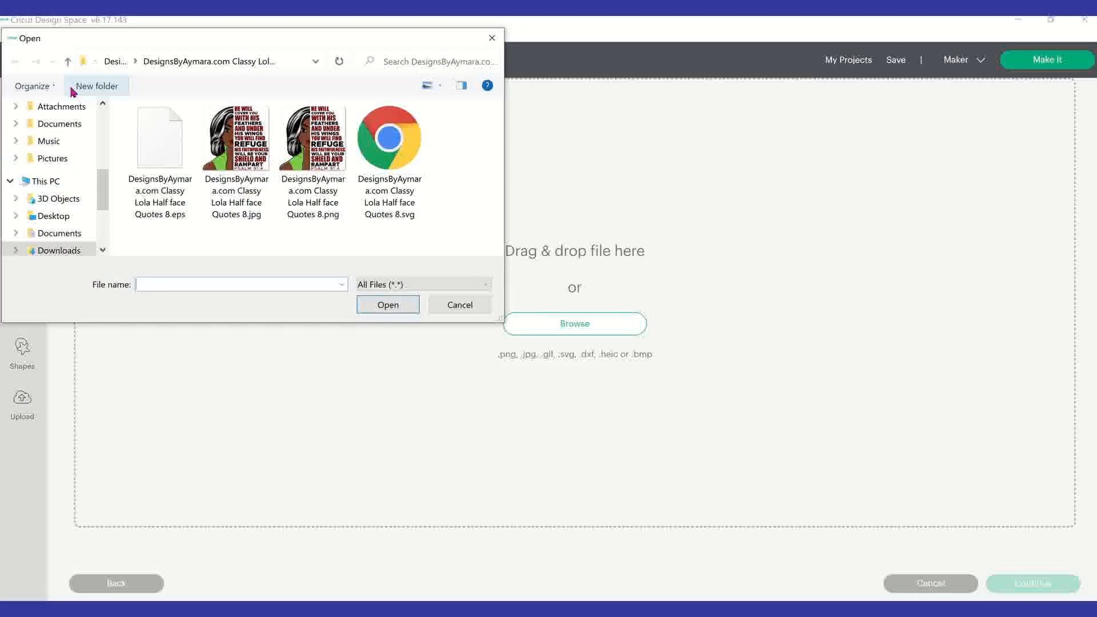
left_click(17, 217)
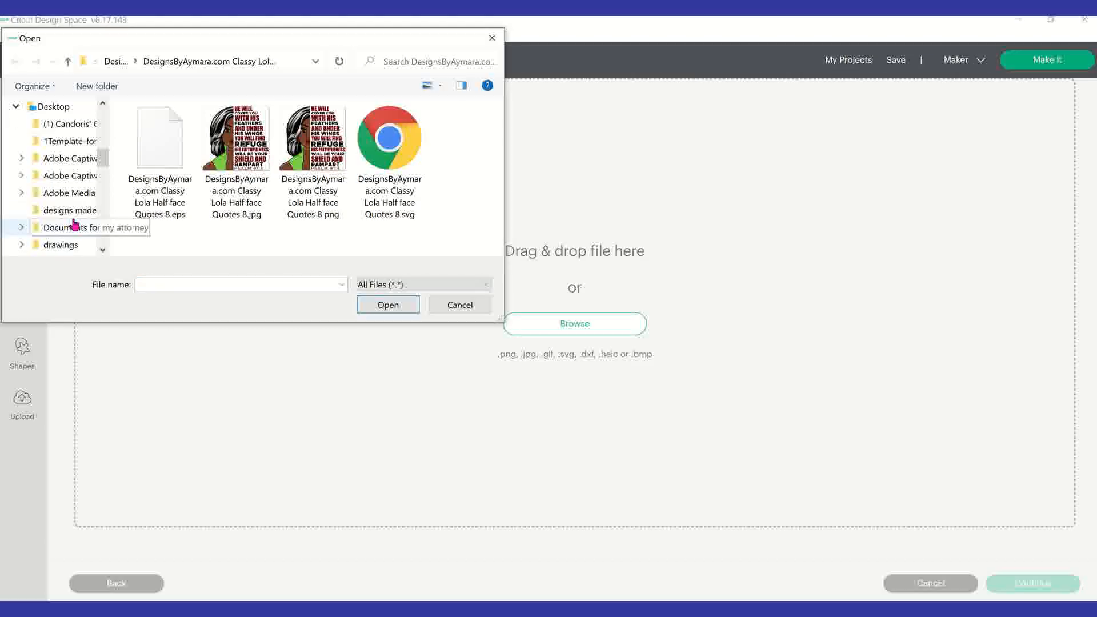
left_click(449, 309)
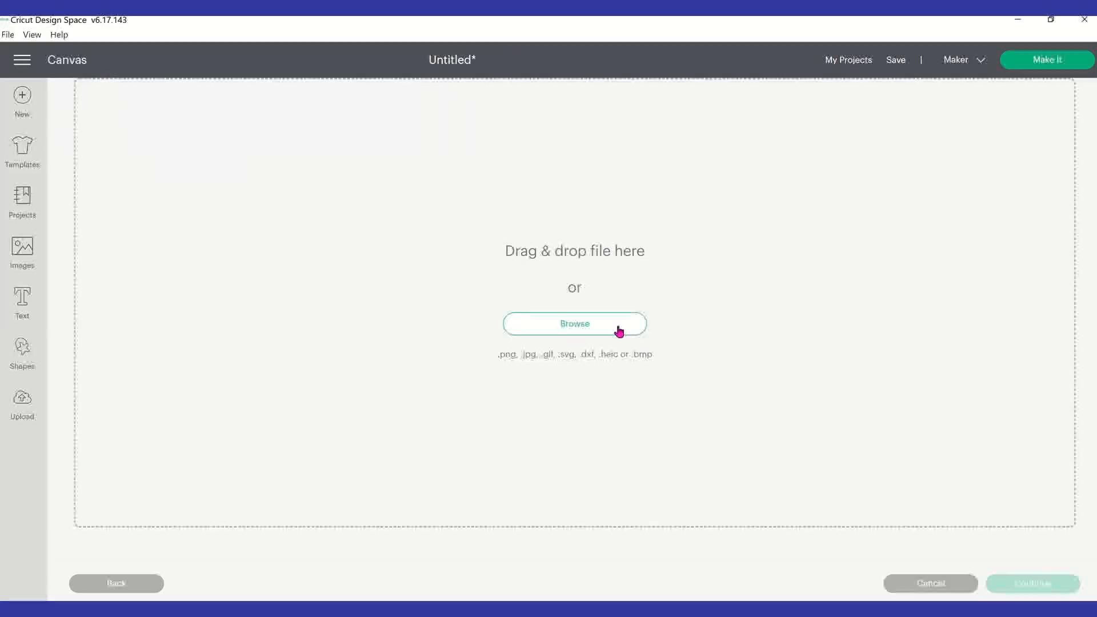
left_click(951, 584)
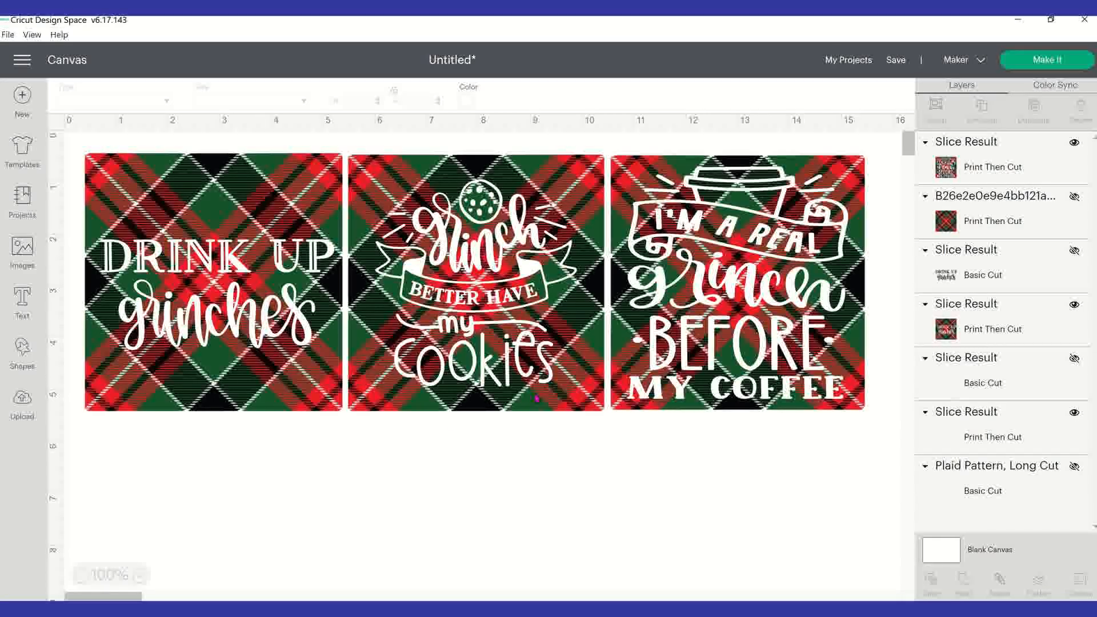
Unhide the plain plaid image, move it clear of the other squares, and hide the cookies and coffee plaid designs
left_click(1074, 199)
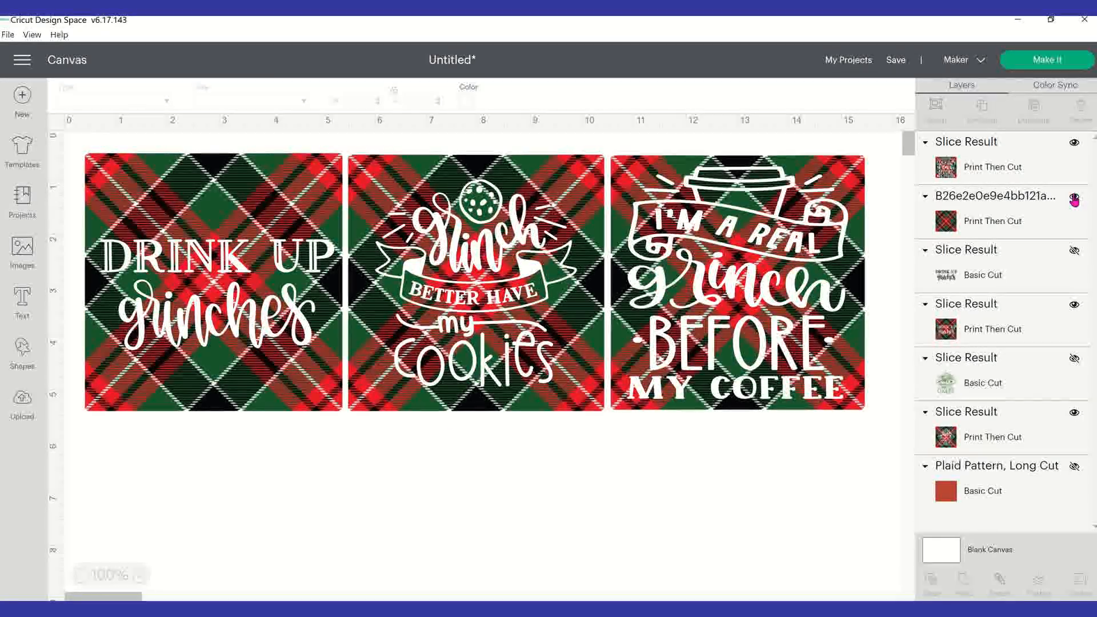
left_click_drag(662, 344, 345, 548)
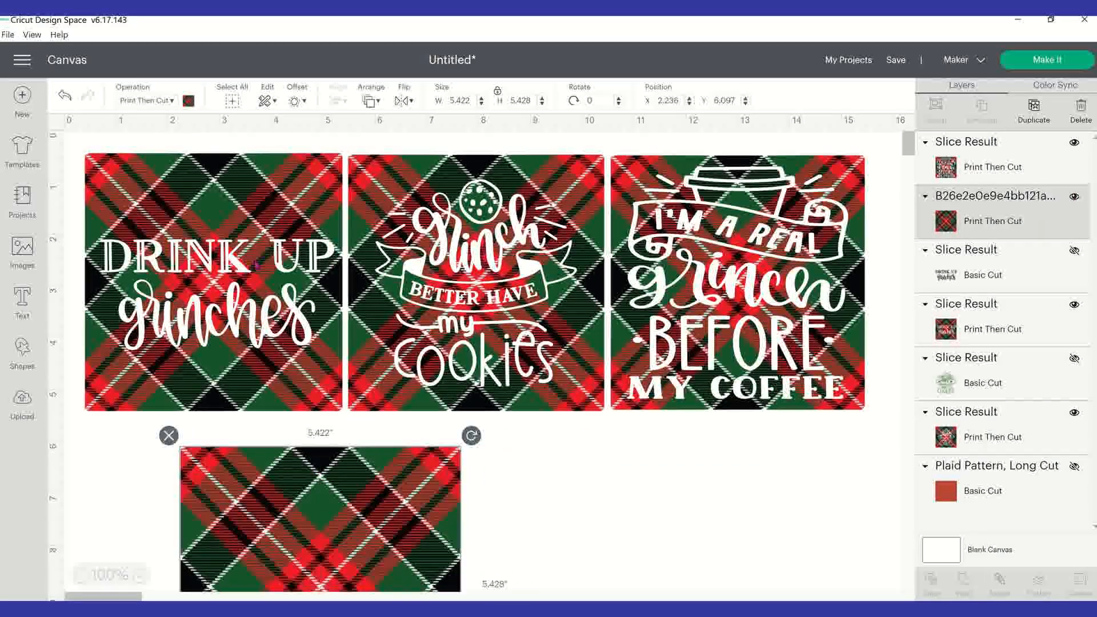
left_click(426, 252)
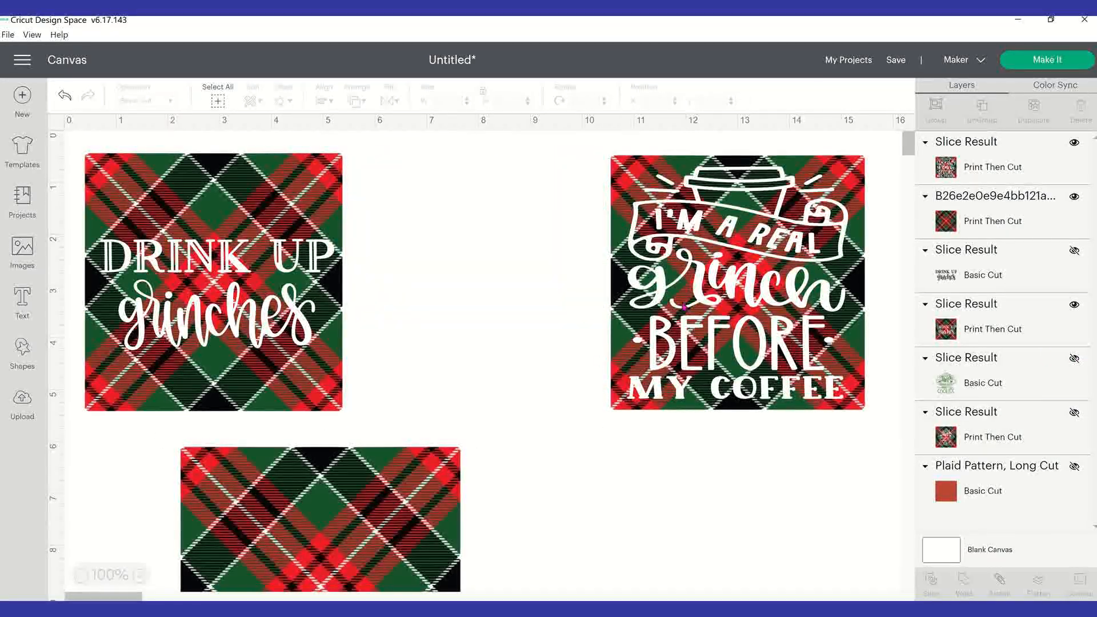
left_click(814, 408)
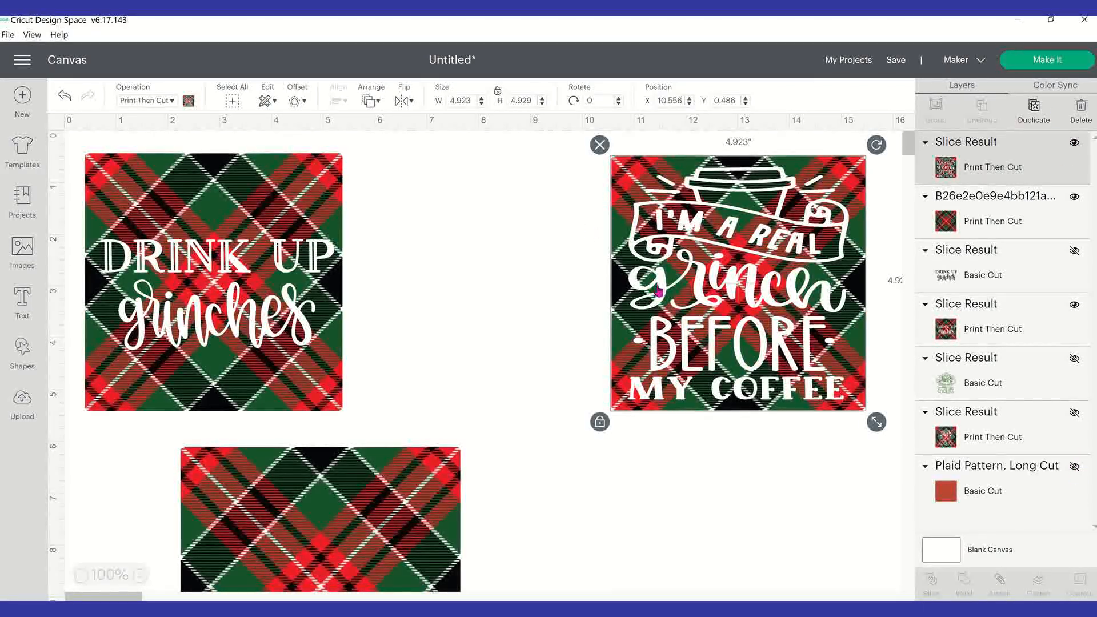
Arrange the plain plaid square and the Drink Up Grinches square side by side, the latter at about X 7.528, Y 1.222
left_click_drag(243, 357, 732, 415)
left_click_drag(386, 457, 348, 196)
left_click_drag(608, 323, 576, 323)
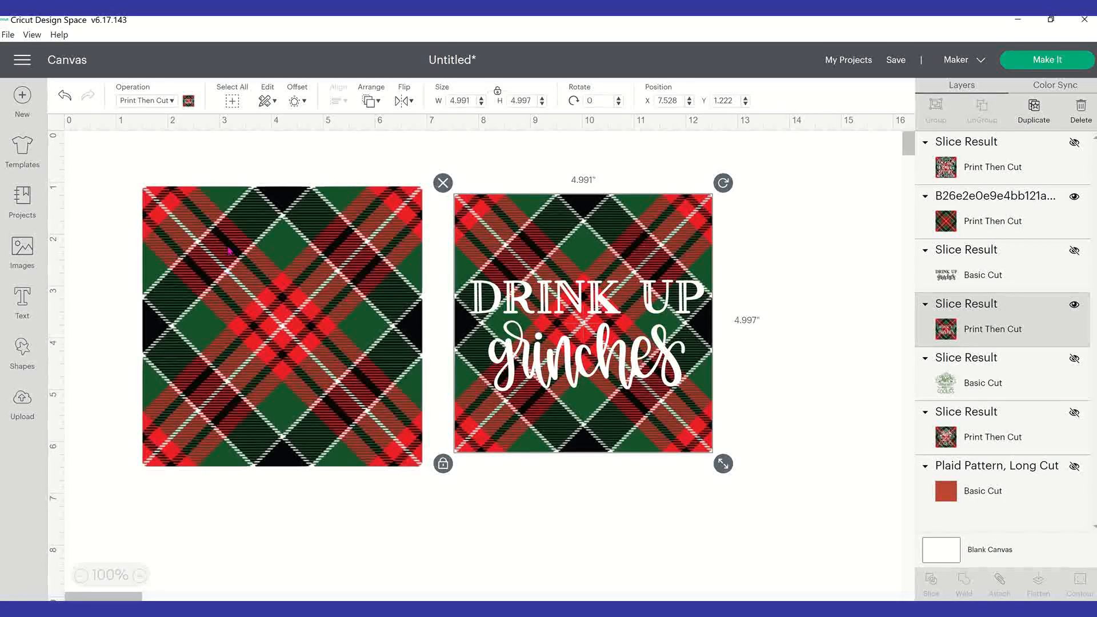
Search the image library for "GRINCH" in place of the previous search term
left_click(34, 260)
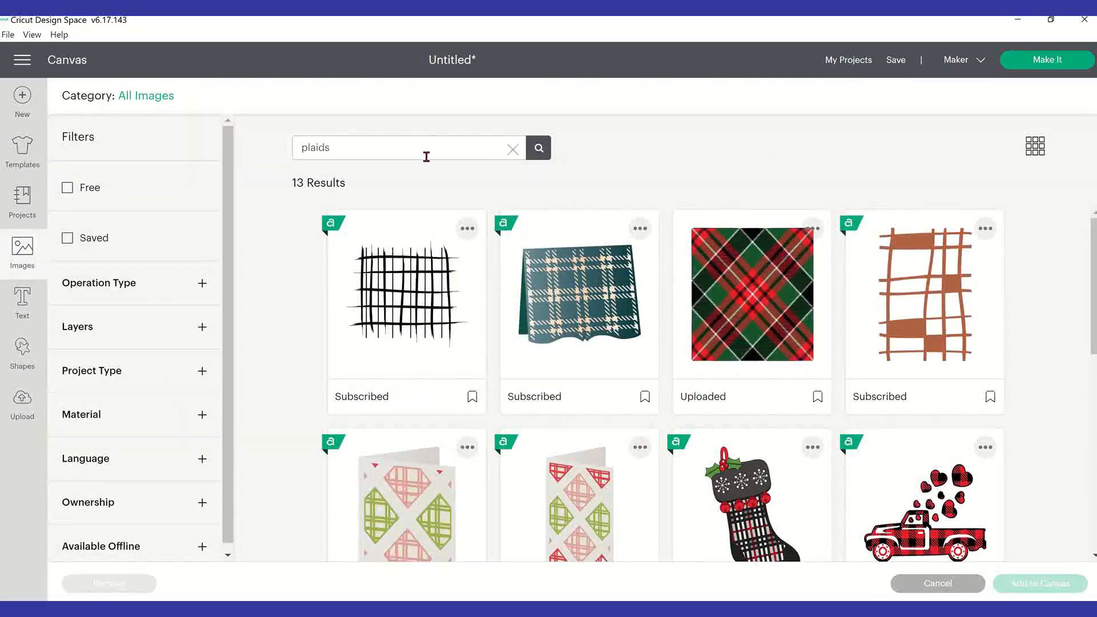
left_click_drag(331, 148, 207, 133)
type("GRINCH")
left_click(539, 148)
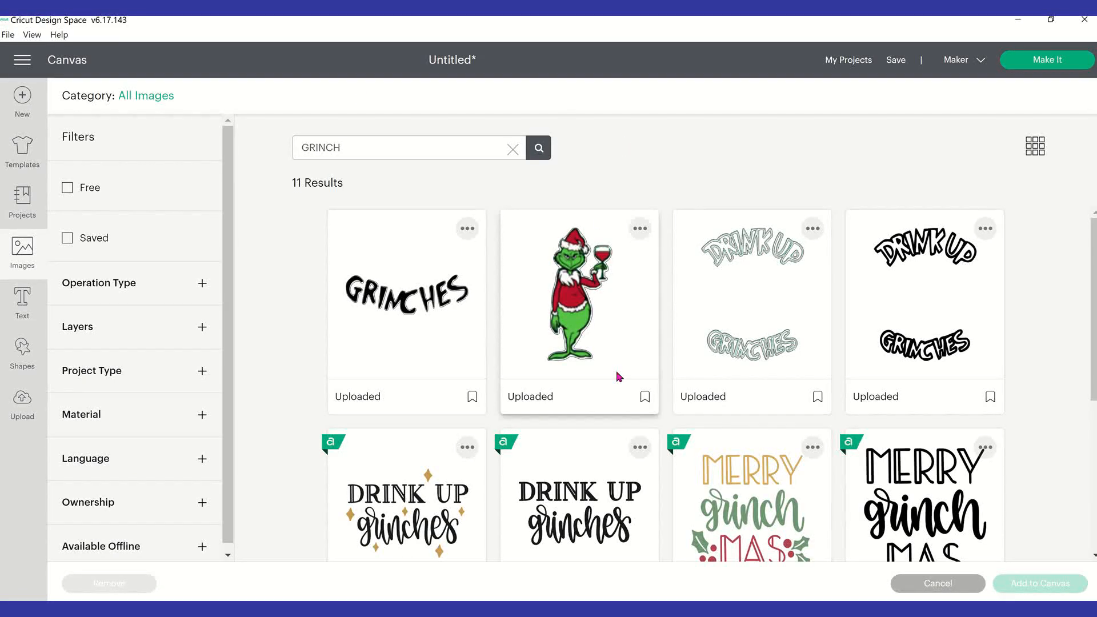
Add the green Grinch Better Have My Cookies image and the I'm A Real Grinch Before My Coffee image to the canvas
scroll(618, 379, "down", 3)
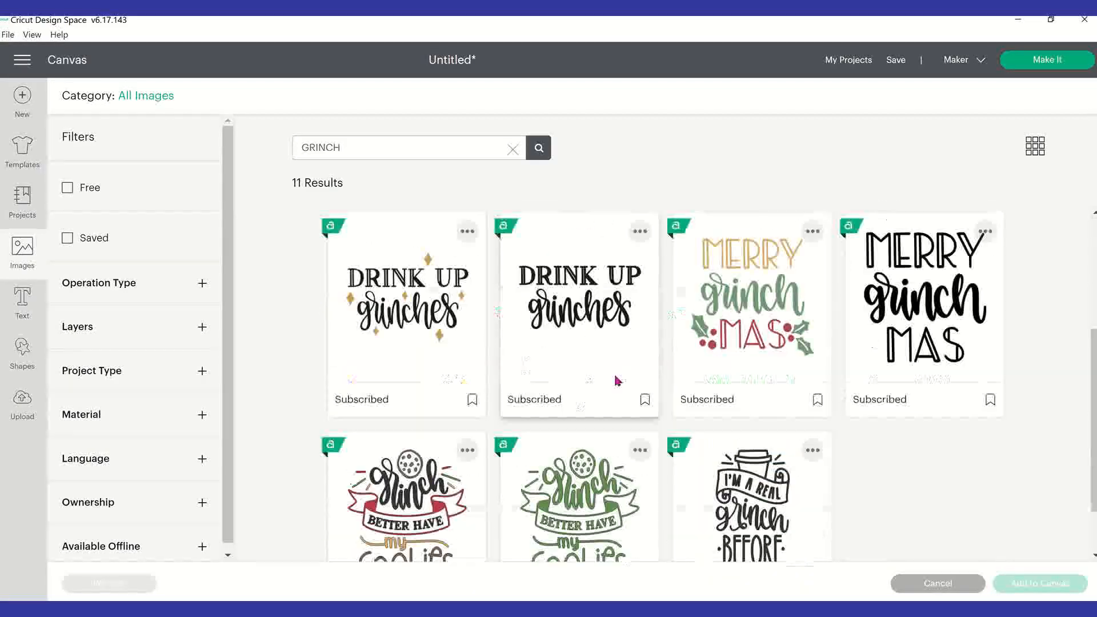
scroll(618, 380, "down", 2)
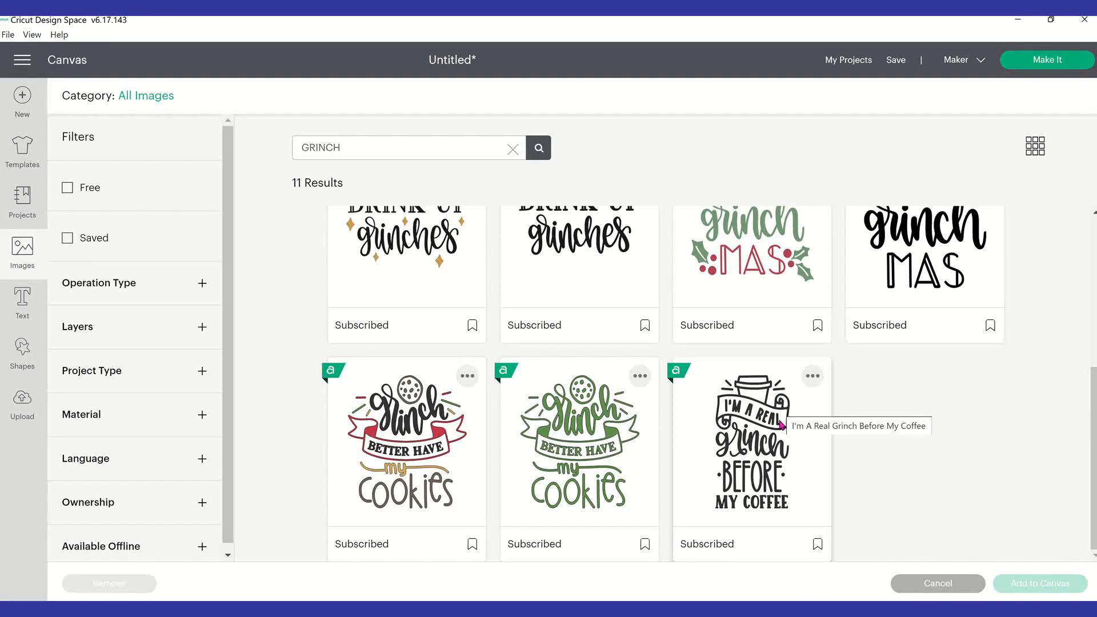
left_click(599, 451)
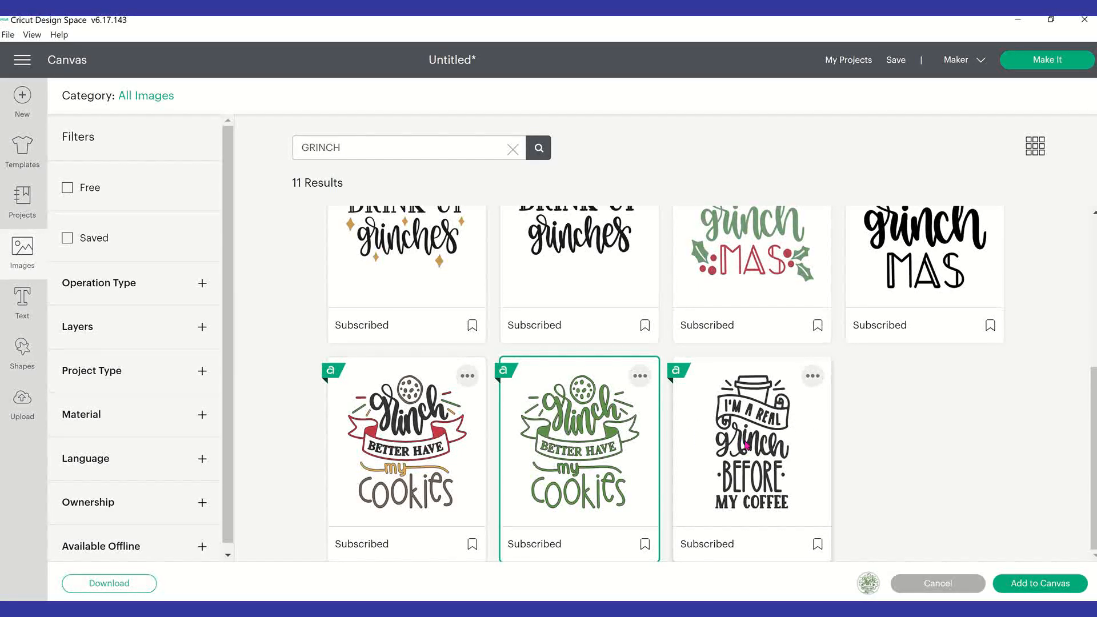
left_click(752, 449)
left_click(1021, 585)
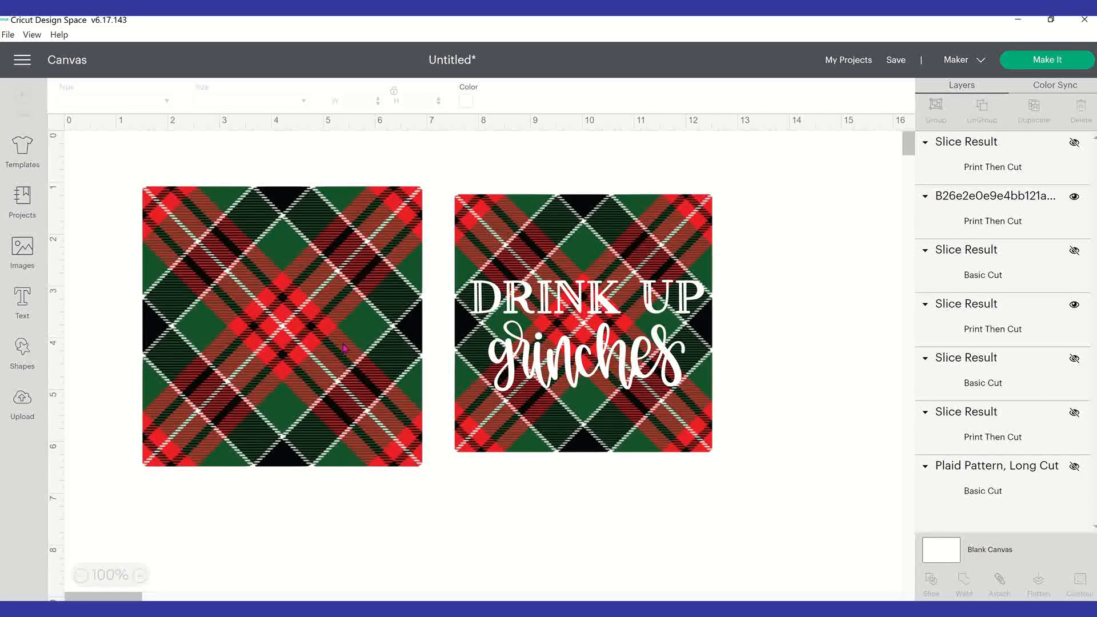
Arrange the coffee and cookies phrase images side by side below the plaid squares, about 7 inches down the canvas
left_click_drag(304, 361, 541, 597)
left_click(702, 499)
left_click(431, 547)
left_click(674, 515)
left_click_drag(486, 557, 812, 547)
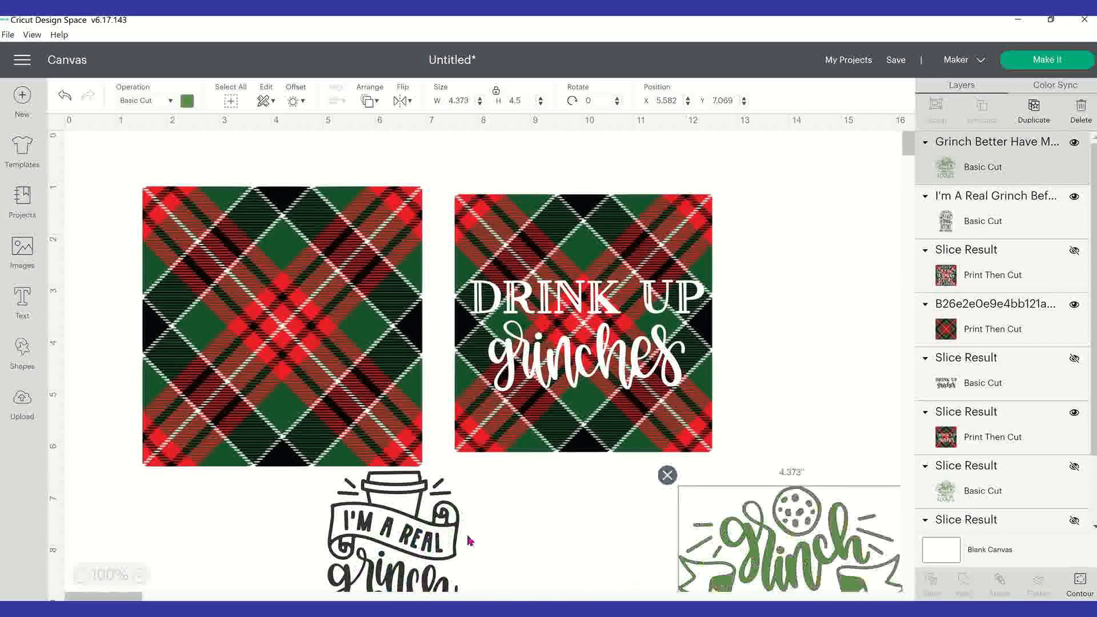
left_click_drag(407, 540, 575, 552)
mouse_move(820, 551)
left_mouse_down()
mouse_move(760, 300)
mouse_move(725, 258)
mouse_move(823, 328)
mouse_move(810, 523)
mouse_move(784, 564)
mouse_move(806, 561)
left_mouse_up()
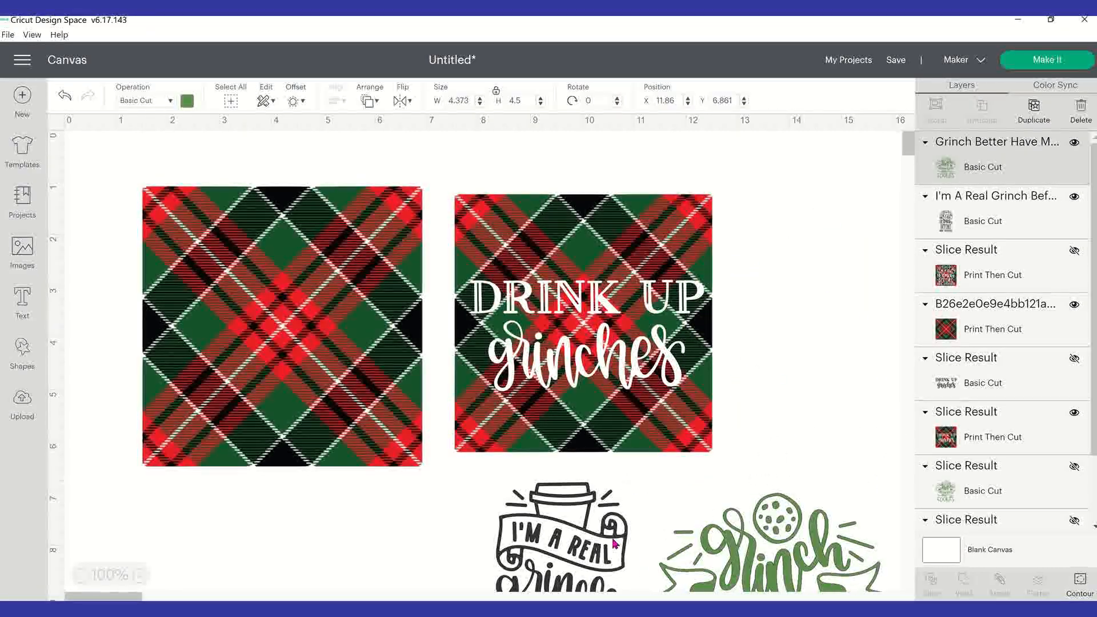
left_click_drag(600, 551, 511, 407)
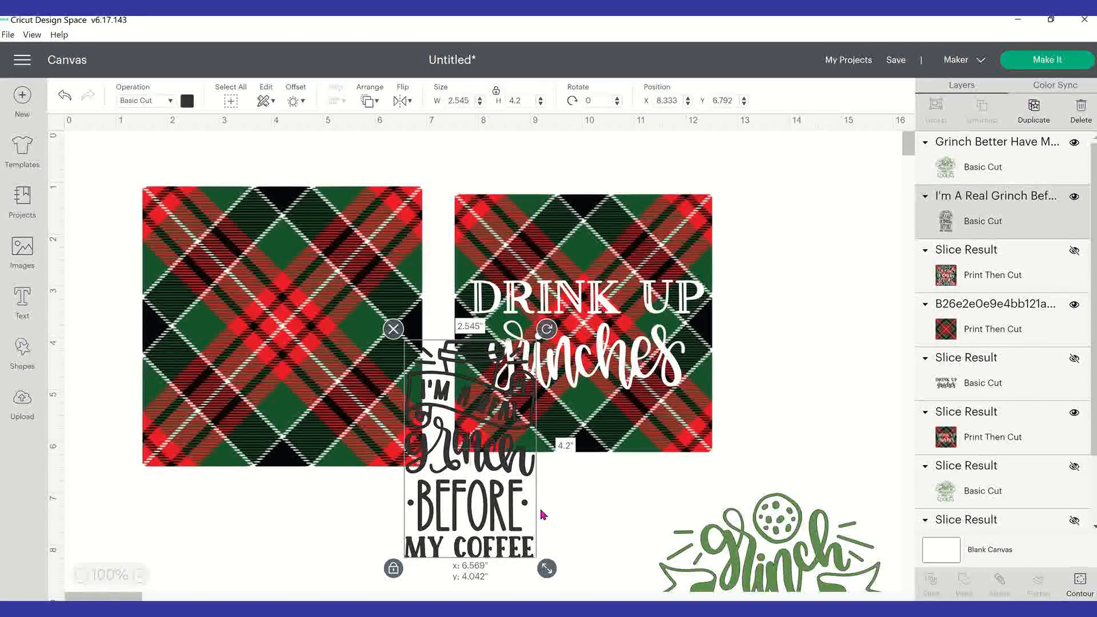
left_click_drag(544, 515, 572, 560)
mouse_move(793, 555)
left_mouse_down()
mouse_move(738, 323)
mouse_move(798, 417)
mouse_move(772, 551)
left_mouse_up()
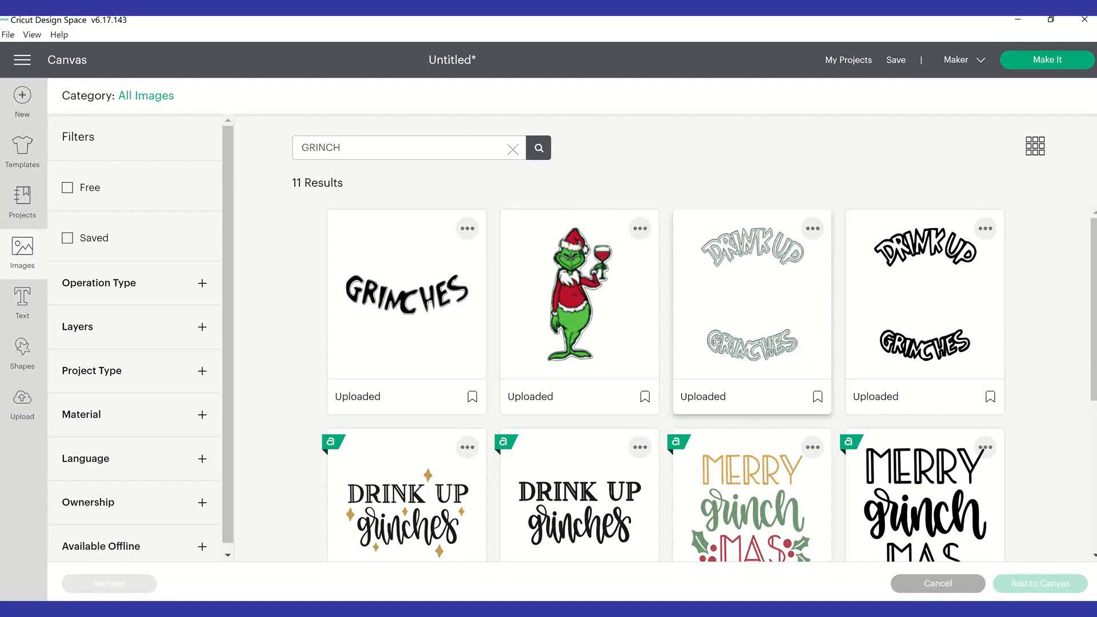
Add the plain black Drink Up Grinches image to the canvas and place it beside the coffee phrase, below the plaid squares
left_click(592, 484)
scroll(567, 441, "down", 3)
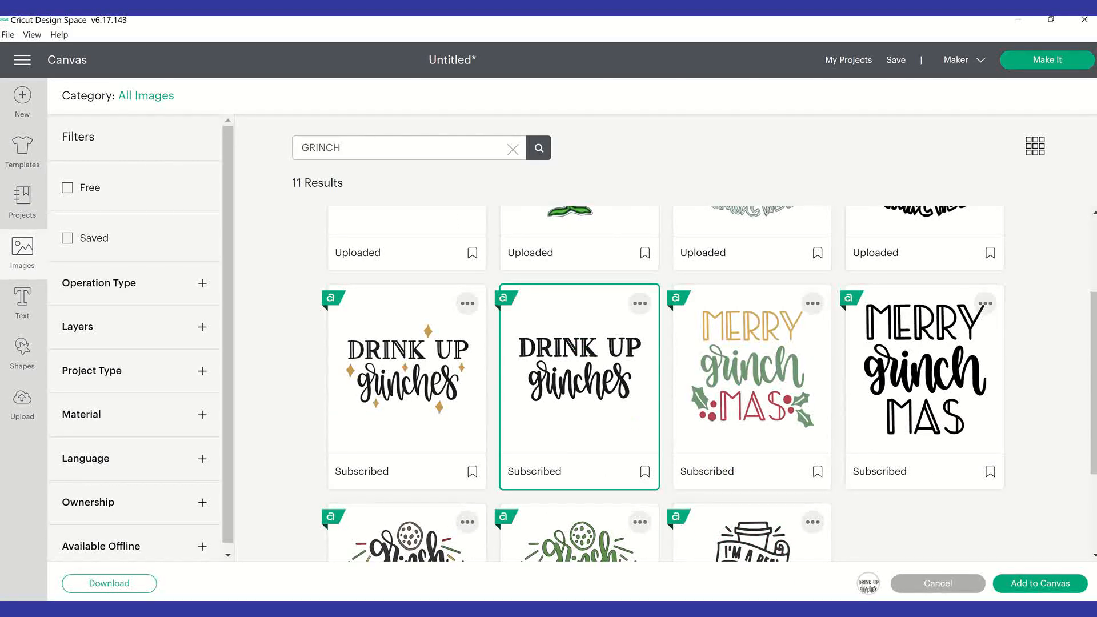
left_click(1022, 595)
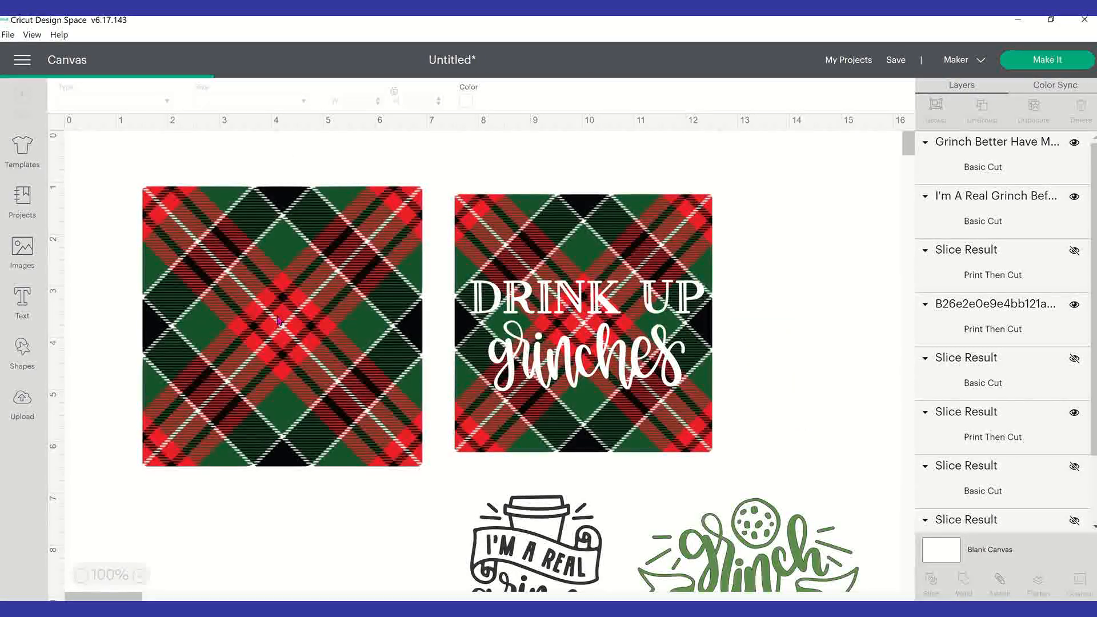
left_click_drag(225, 222, 349, 535)
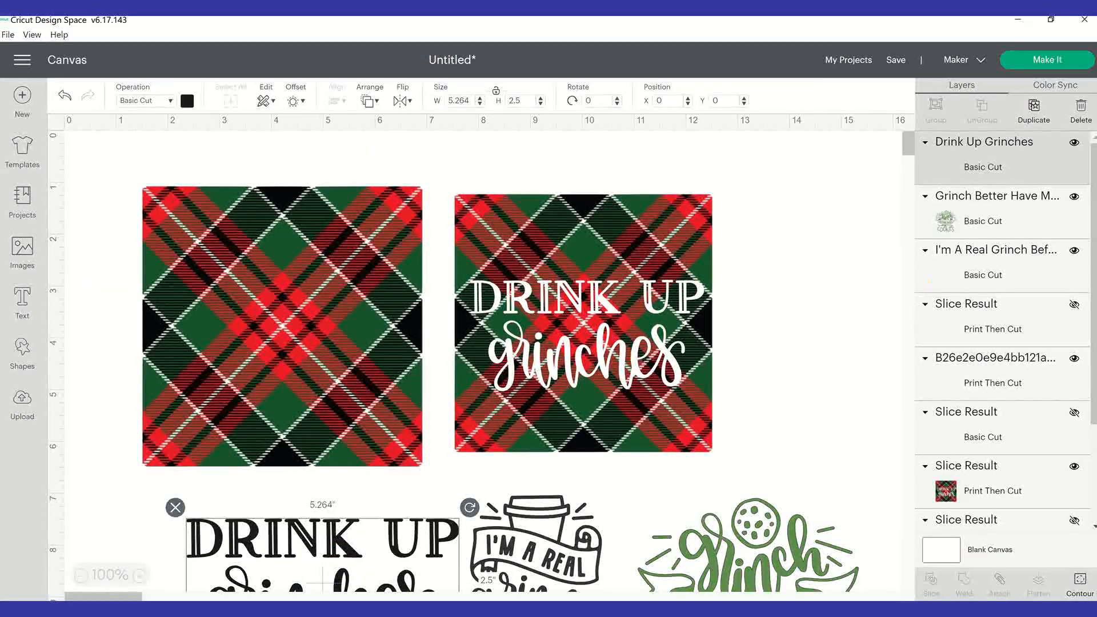
Hide the sliced Drink Up Grinches plaid square and move the plain plaid square to about X 0.472, Y 0.847
left_click(521, 354)
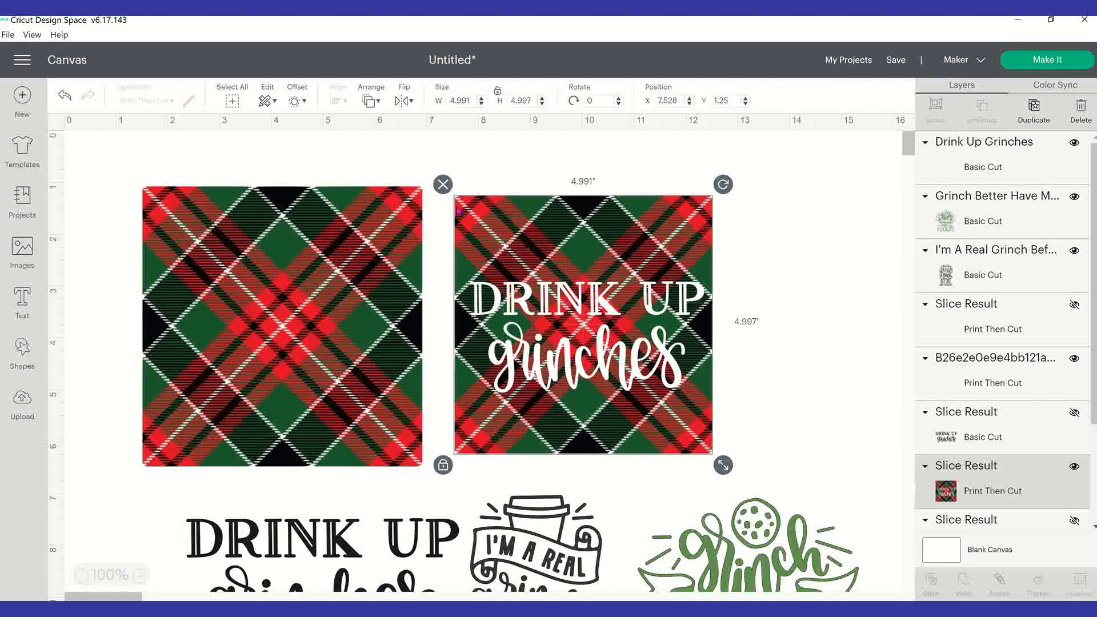
left_click(1075, 466)
left_click_drag(236, 278, 183, 266)
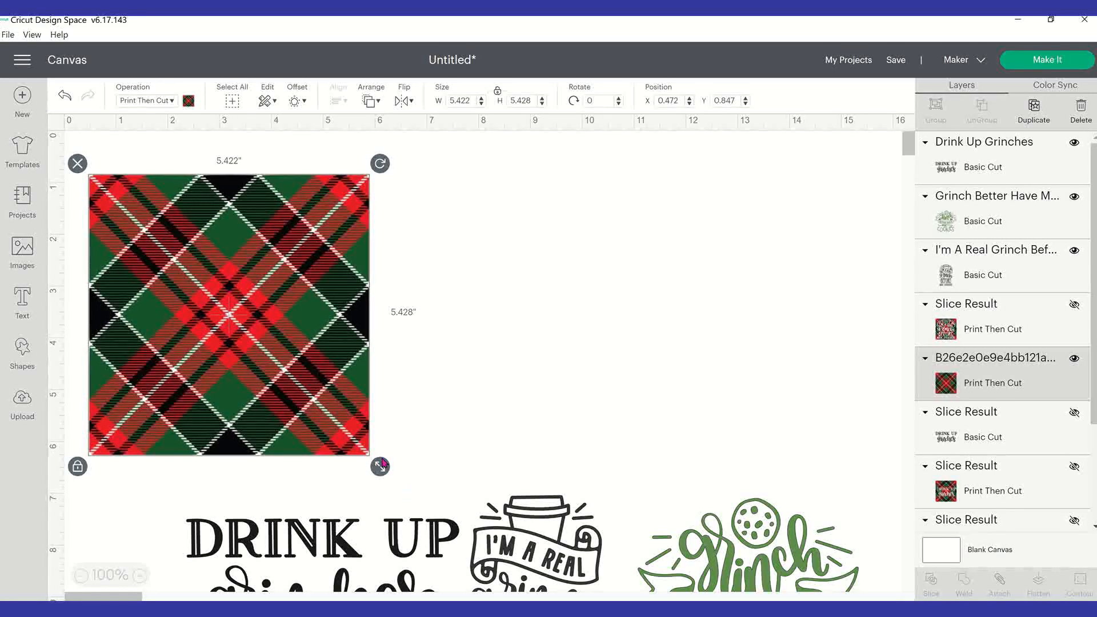
Resize the plain plaid square to about 4.909 by 4.914 inches and duplicate it
left_click_drag(356, 449, 333, 439)
left_click_drag(324, 435, 331, 443)
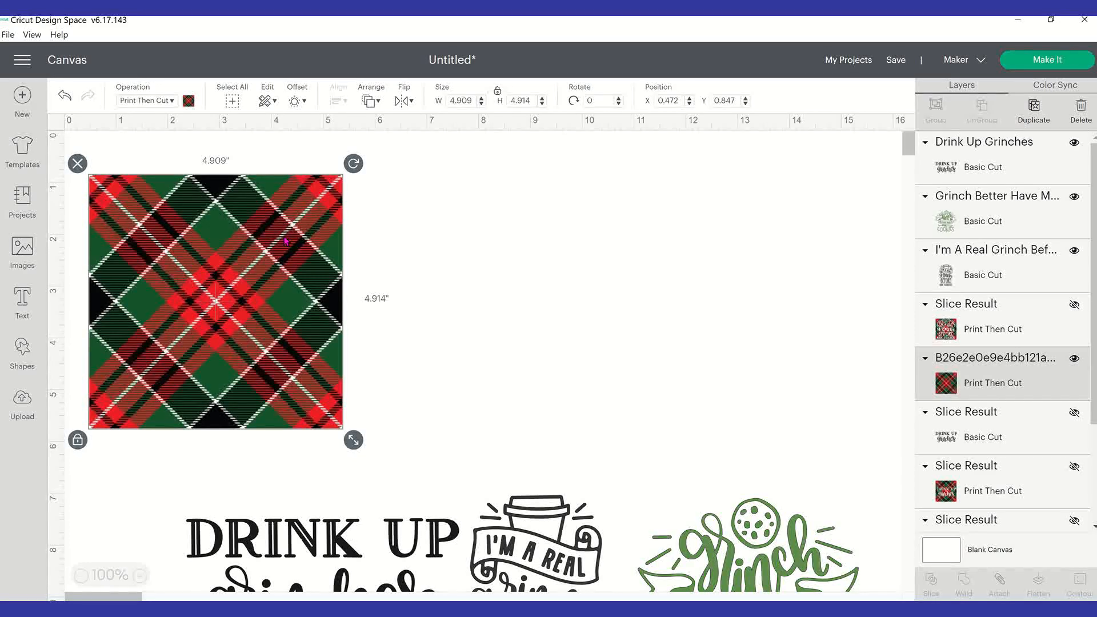
left_click_drag(285, 240, 284, 239)
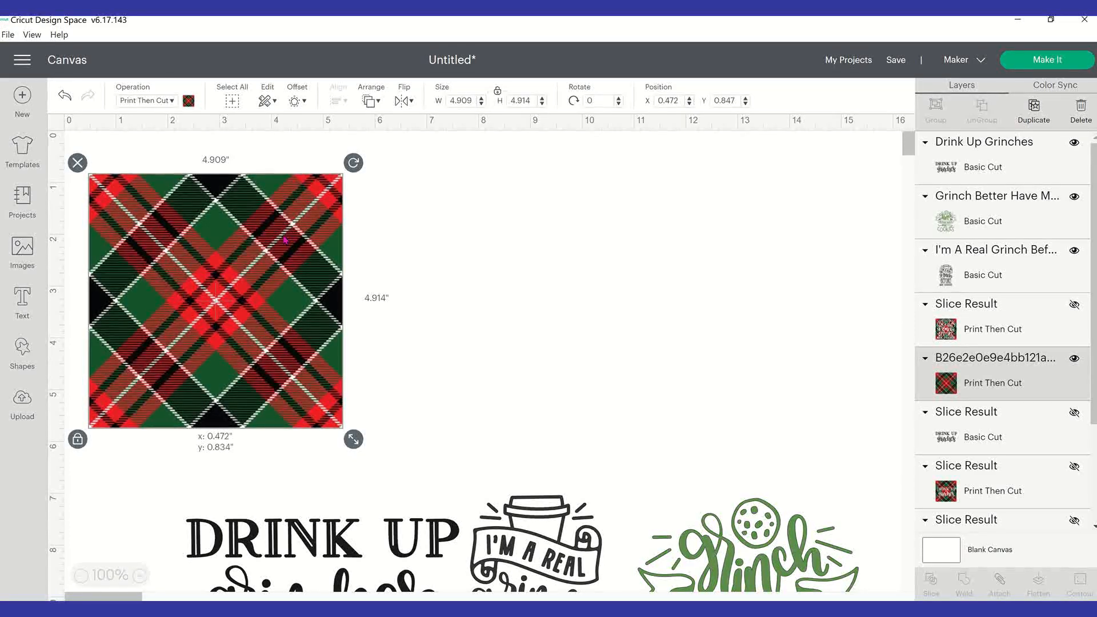
right_click(284, 239)
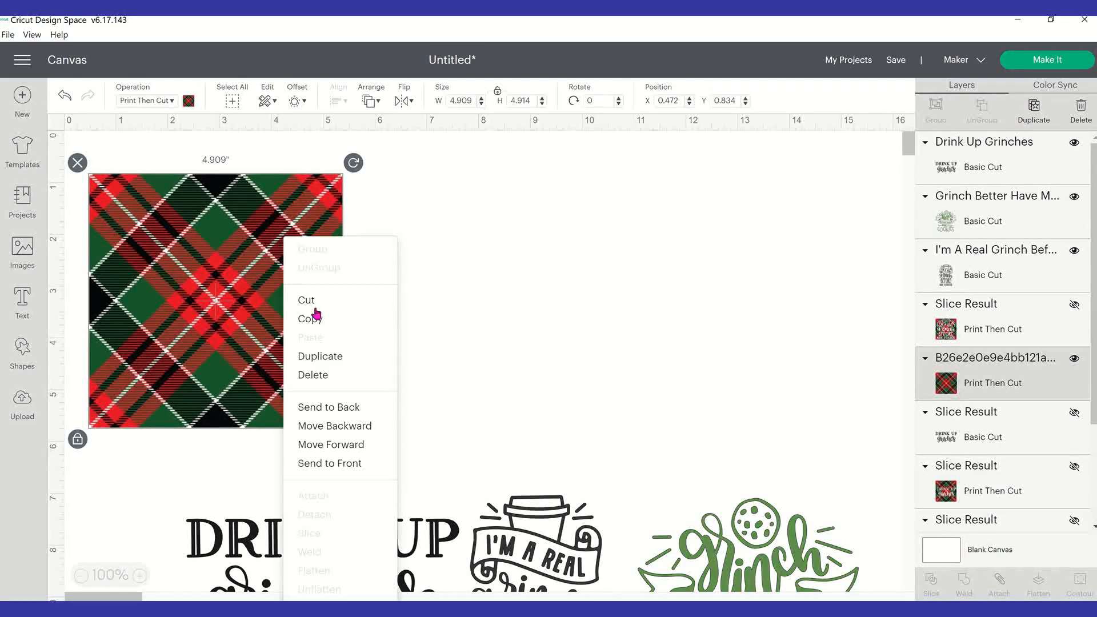
left_click(344, 359)
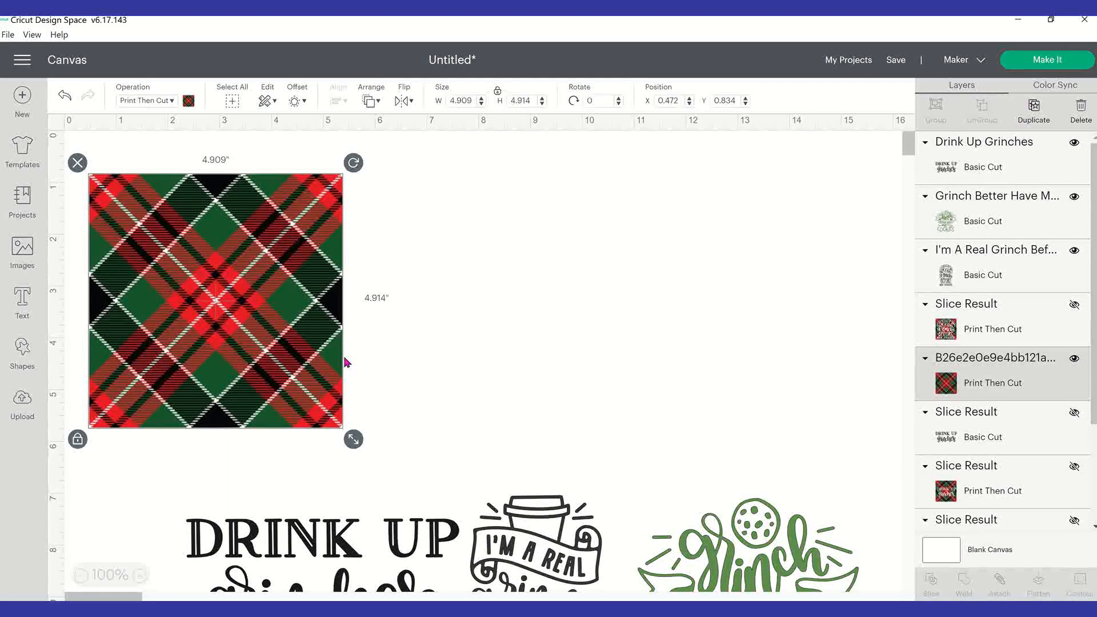
Move the plaid square to about X 0.306, Y 0.57 and place a duplicate beside it at about X 5.403, Y 0.57
left_click_drag(272, 258, 272, 257)
right_click(272, 257)
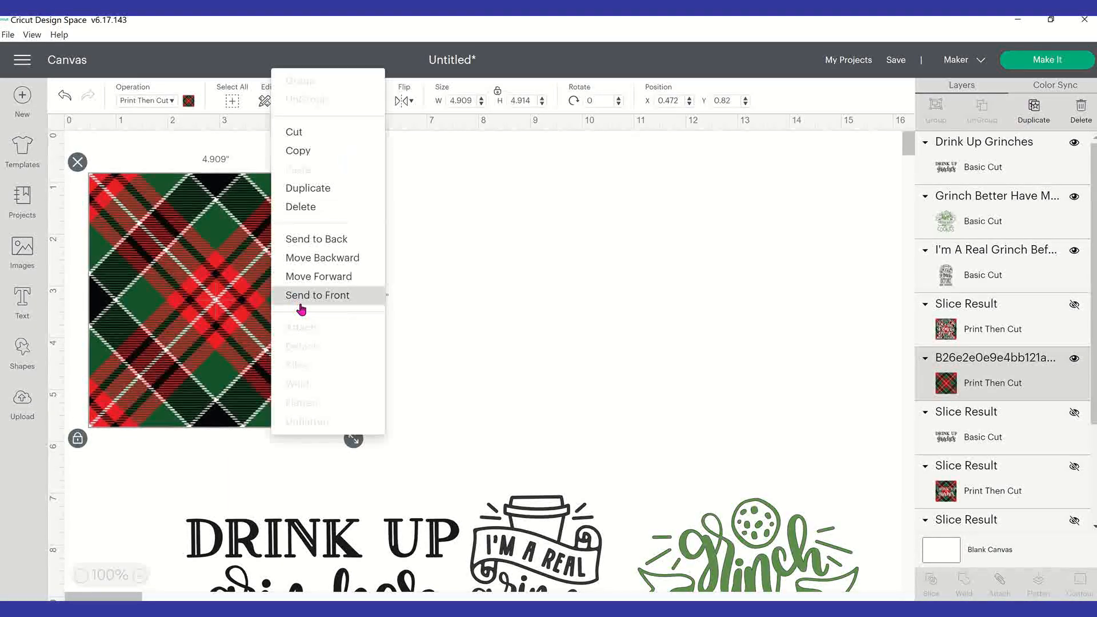
left_click(348, 190)
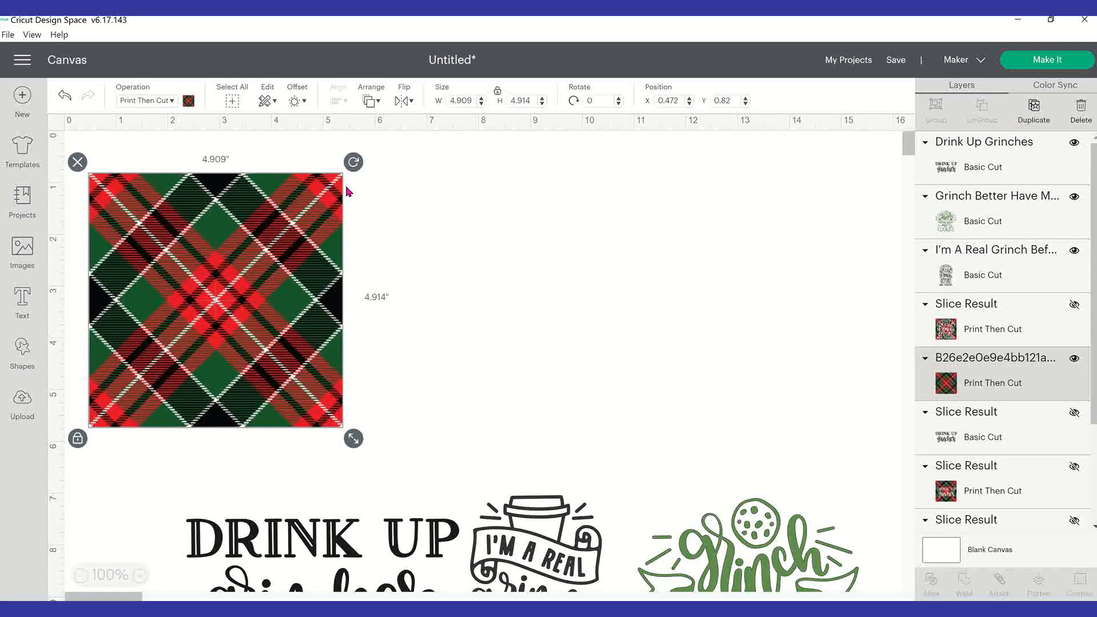
mouse_move(237, 324)
left_mouse_down()
mouse_move(684, 311)
mouse_move(284, 363)
mouse_move(245, 346)
mouse_move(219, 314)
mouse_move(235, 312)
mouse_move(223, 319)
left_mouse_up()
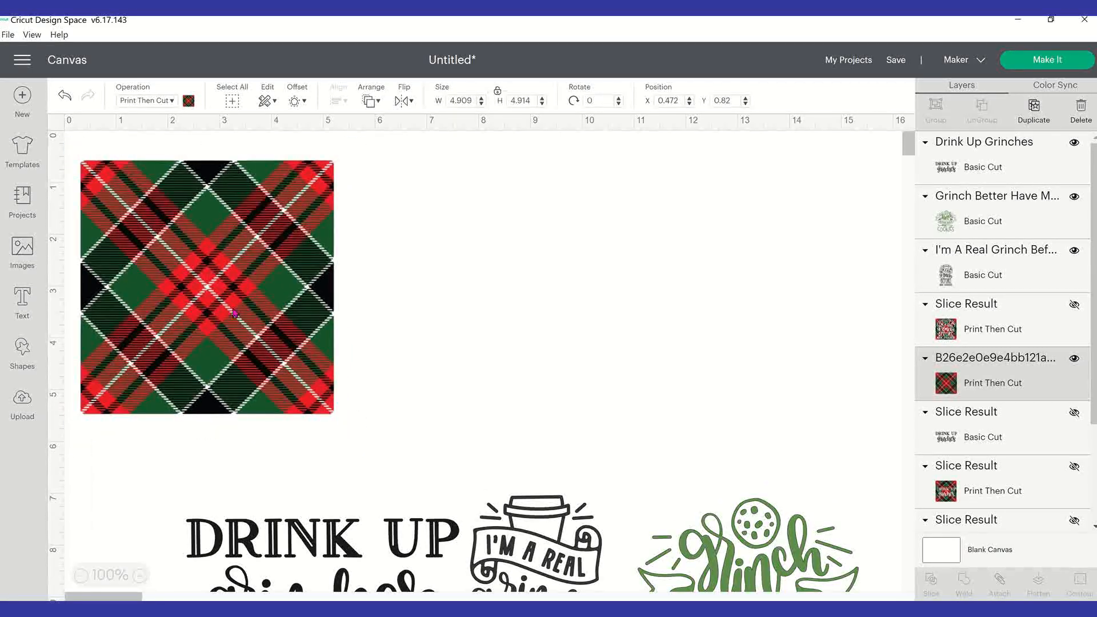
right_click(234, 309)
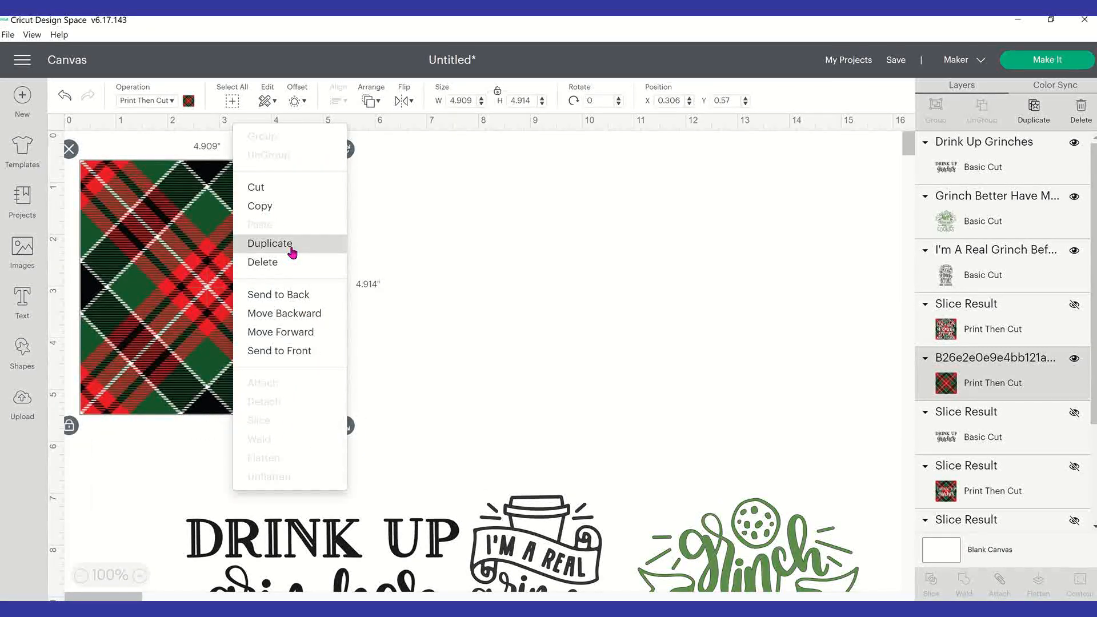
left_click(292, 252)
left_click_drag(292, 252, 524, 264)
Place a third plaid square at about X 10.319, Y 0.542 by duplication and nudge the middle one to about X 5.319, Y 0.542
right_click(523, 264)
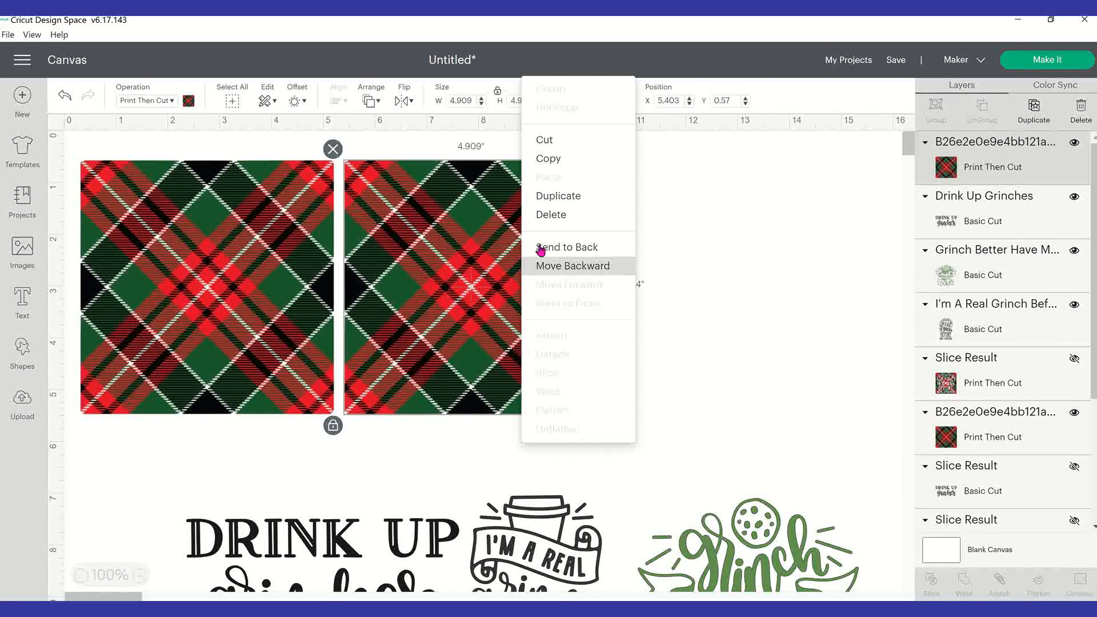
left_click(575, 205)
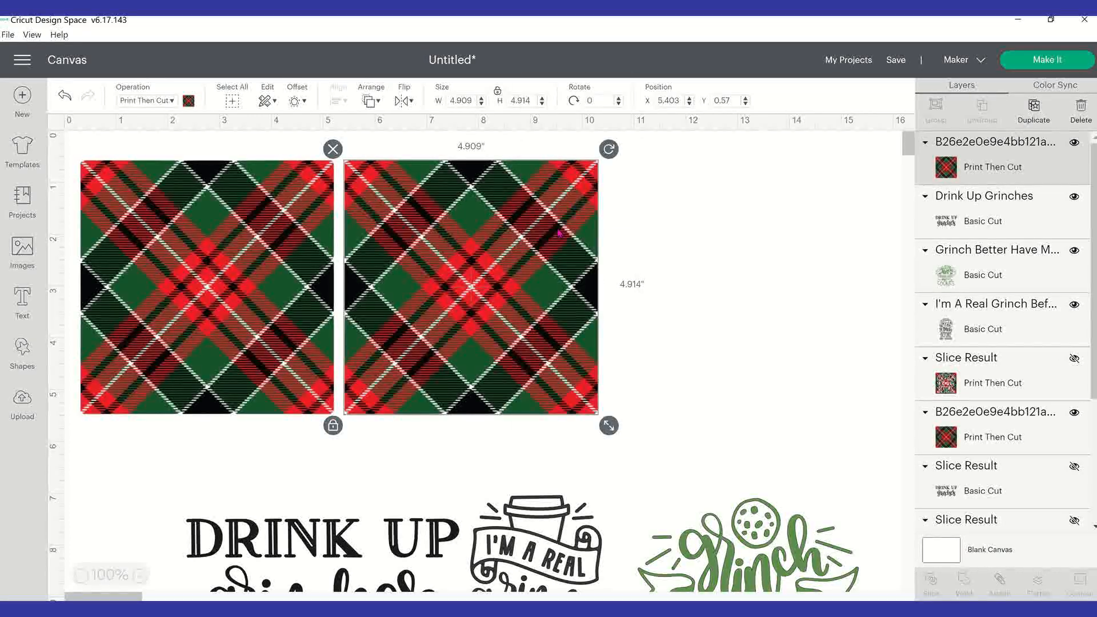
left_click_drag(541, 298, 676, 281)
left_click_drag(560, 263, 551, 266)
left_click_drag(739, 252, 734, 252)
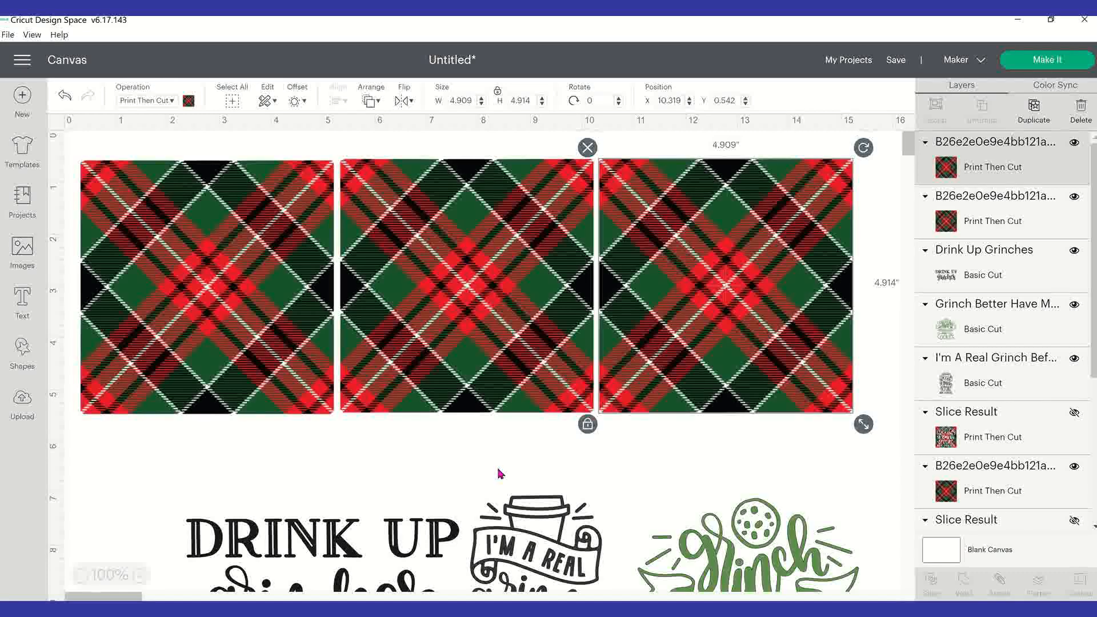
left_click(483, 443)
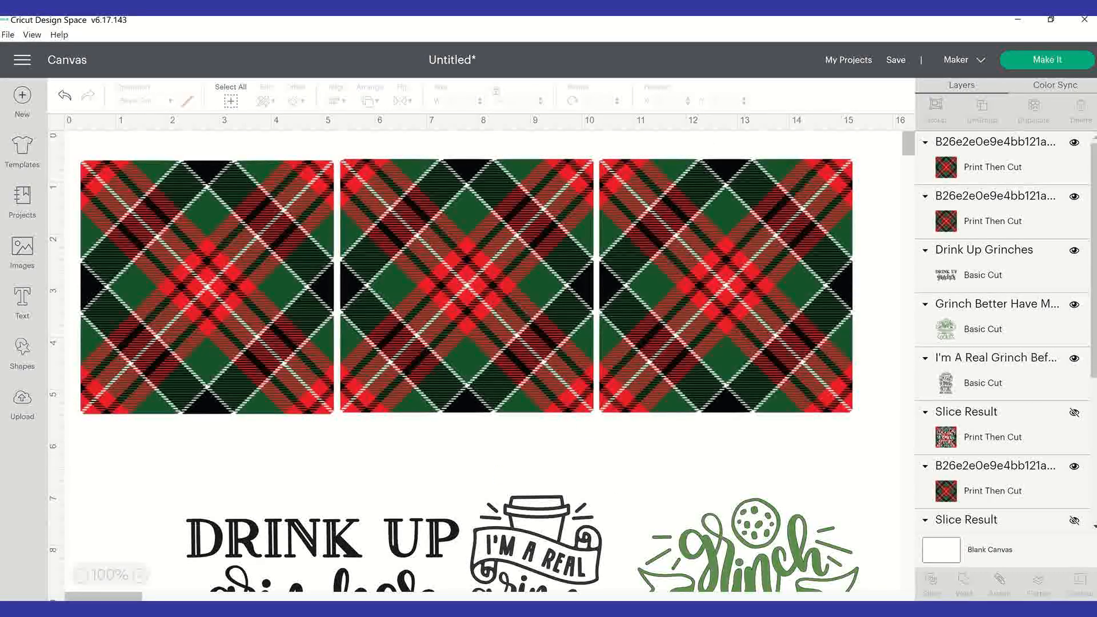
Move the Drink Up Grinches phrase onto the first plaid square and resize it to about 4.65 by 2.208 inches
left_click(411, 543)
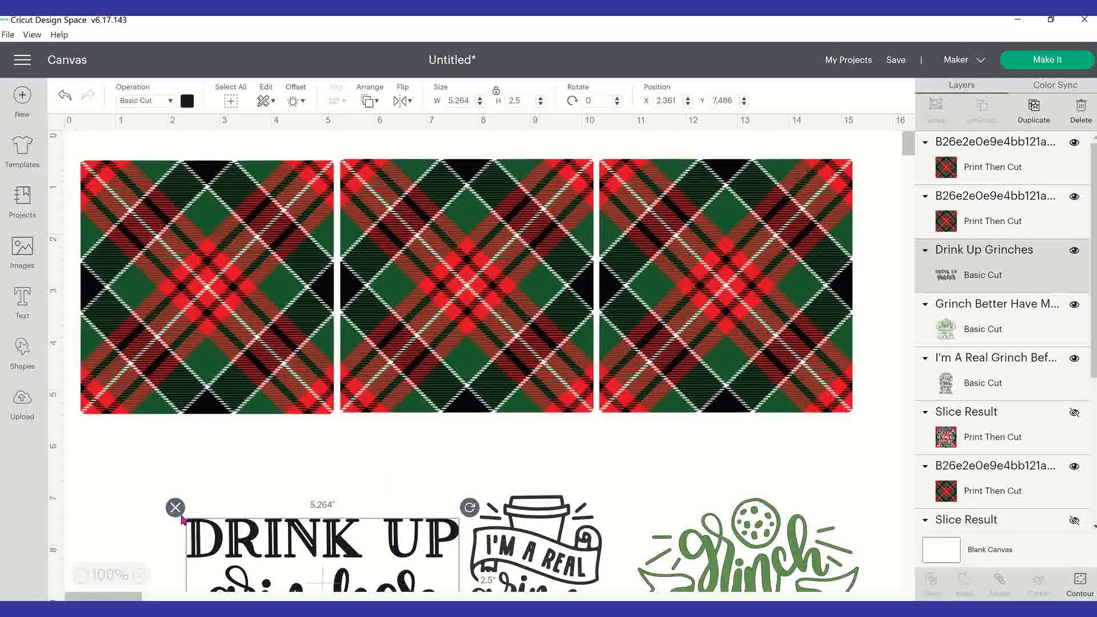
left_click_drag(324, 542, 229, 288)
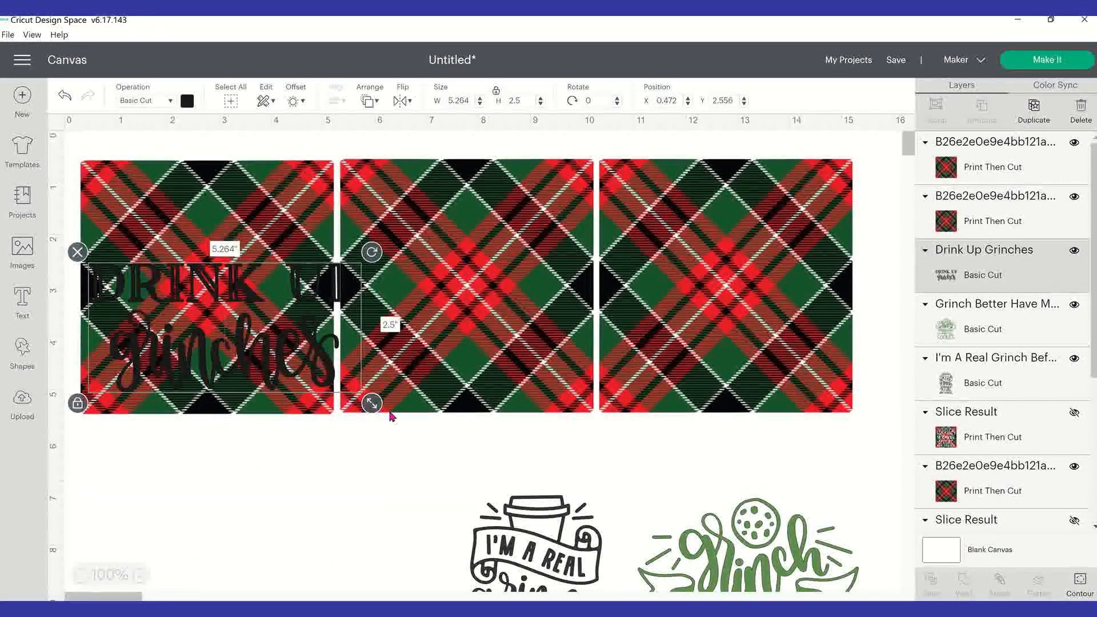
left_click_drag(298, 386, 311, 397)
left_click_drag(259, 359, 271, 313)
Shrink the Drink Up Grinches phrase to about 4.337 by 2.06 inches and set it nearly level at about X 0.59, Y 2.03
left_click_drag(342, 223, 335, 299)
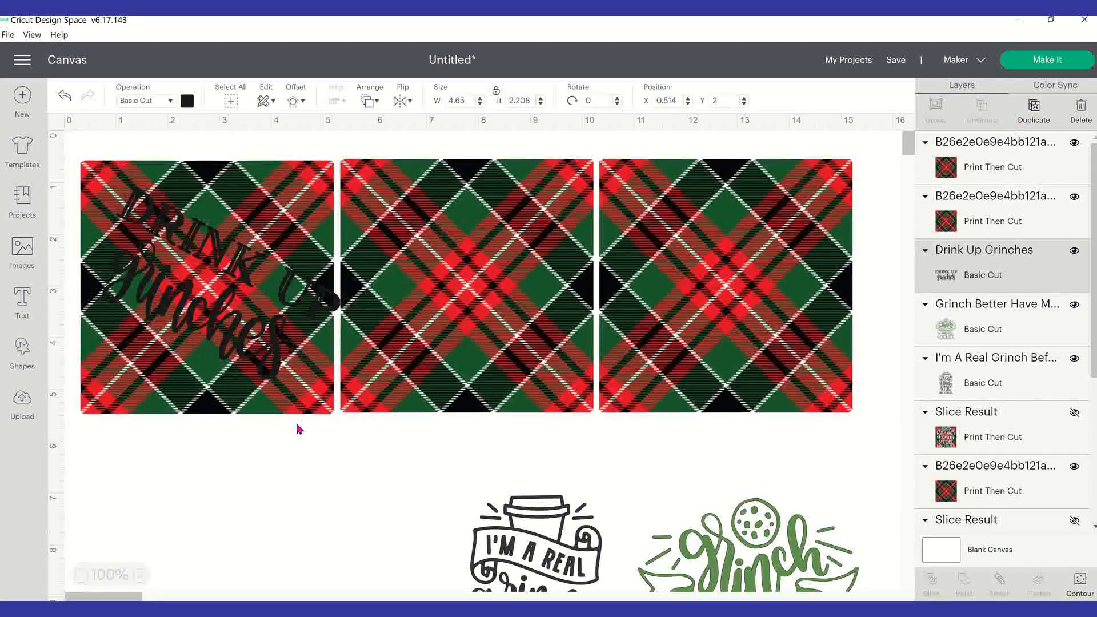
left_click_drag(225, 391, 105, 314)
left_click_drag(65, 269, 90, 296)
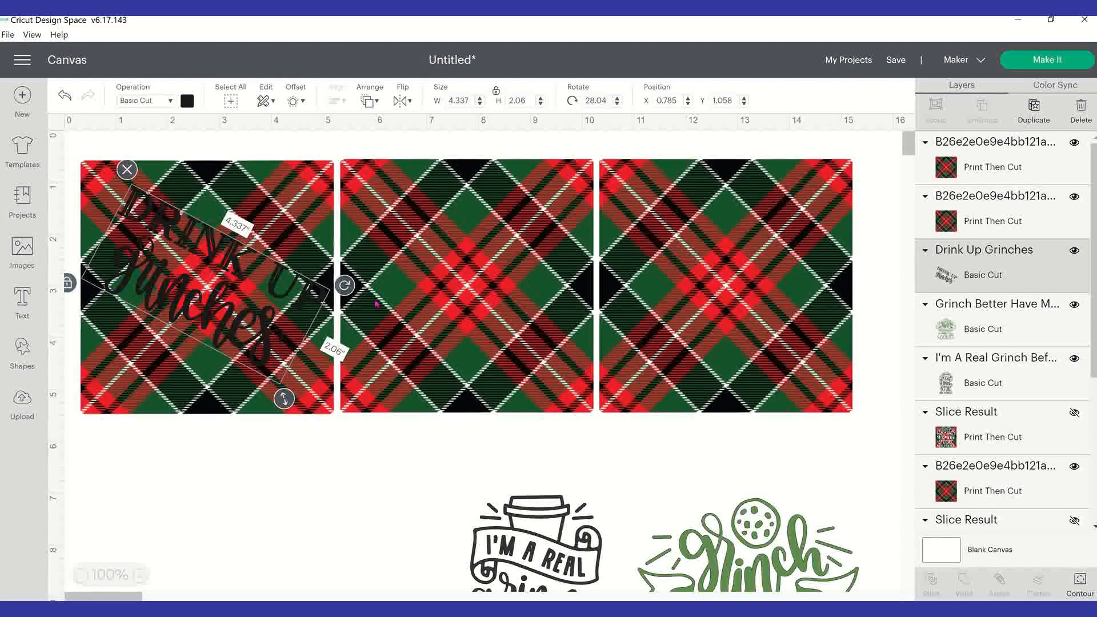
left_click_drag(345, 286, 325, 232)
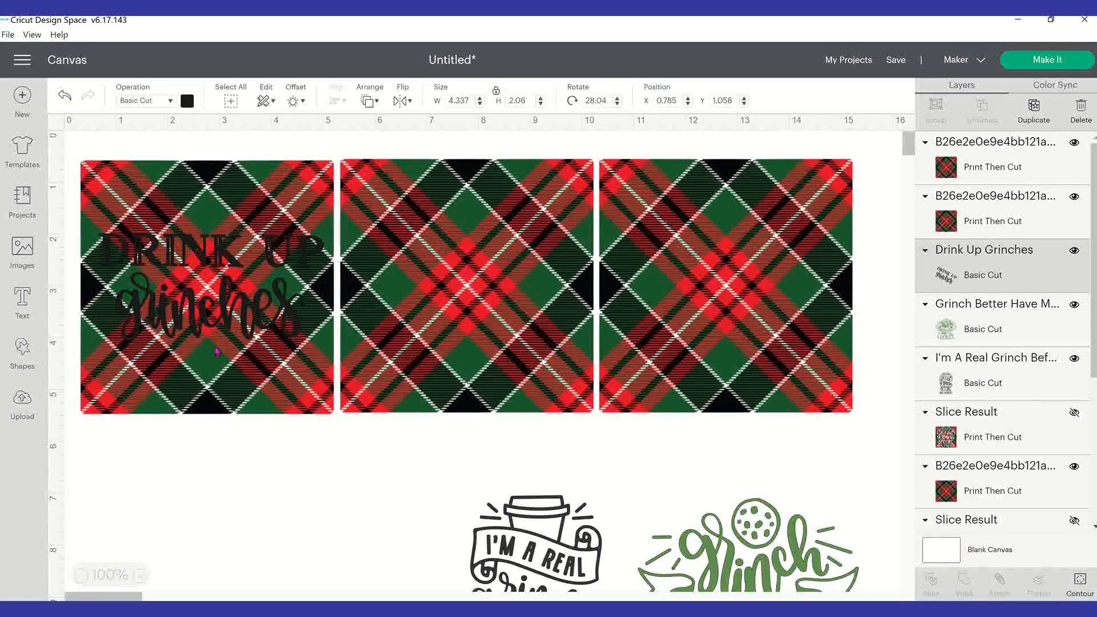
left_click_drag(236, 291, 215, 321)
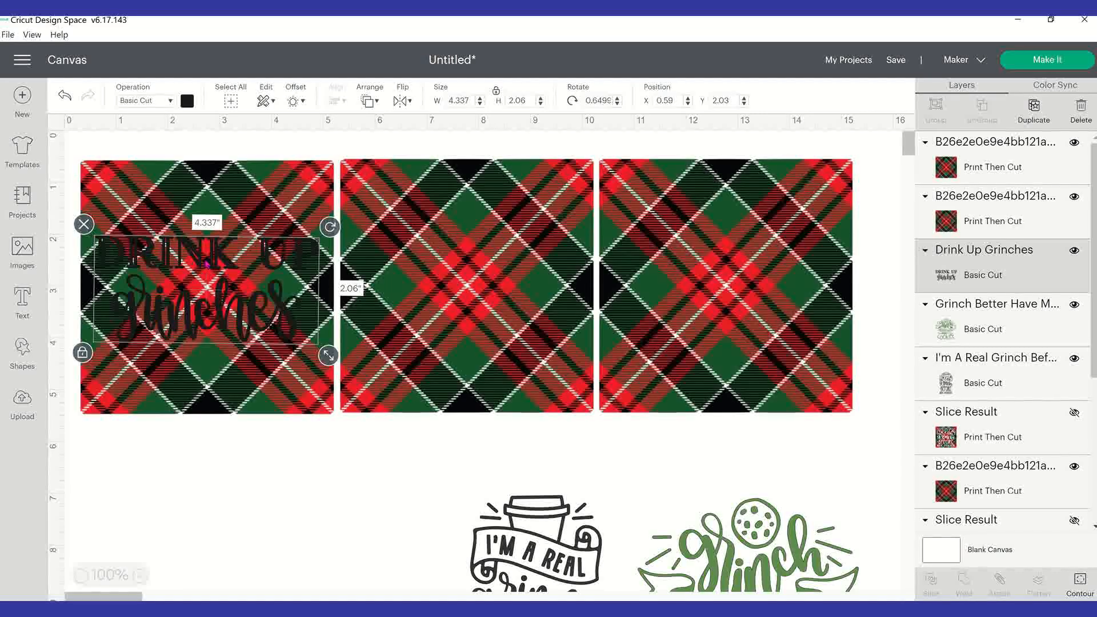
Select the Drink Up Grinches phrase together with the first plaid square and slice them
left_click(248, 189, "shift")
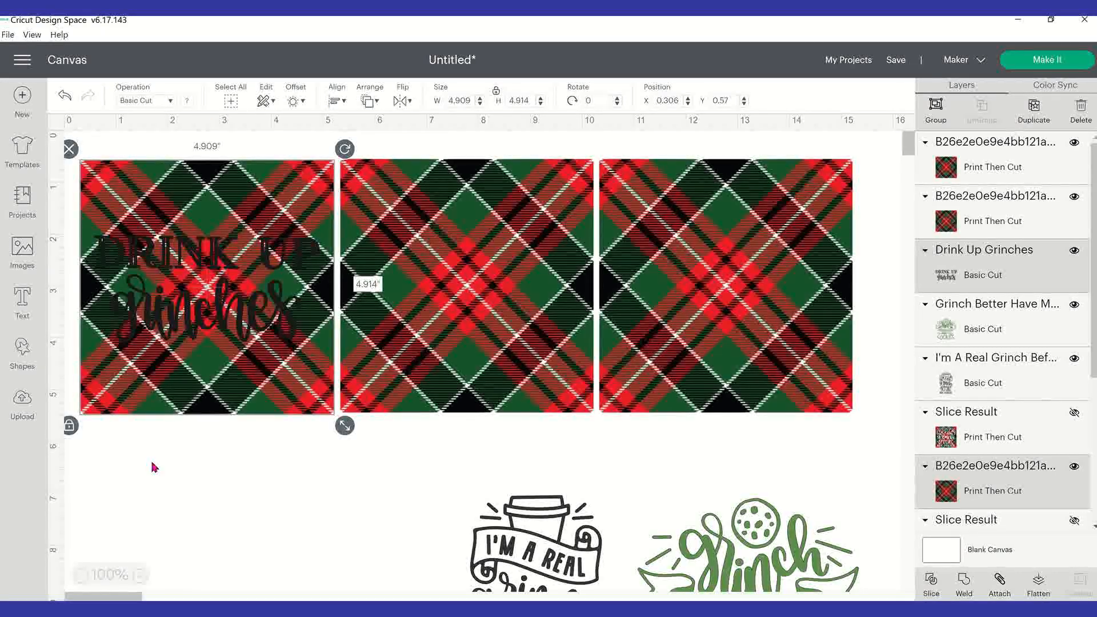
left_click(128, 143)
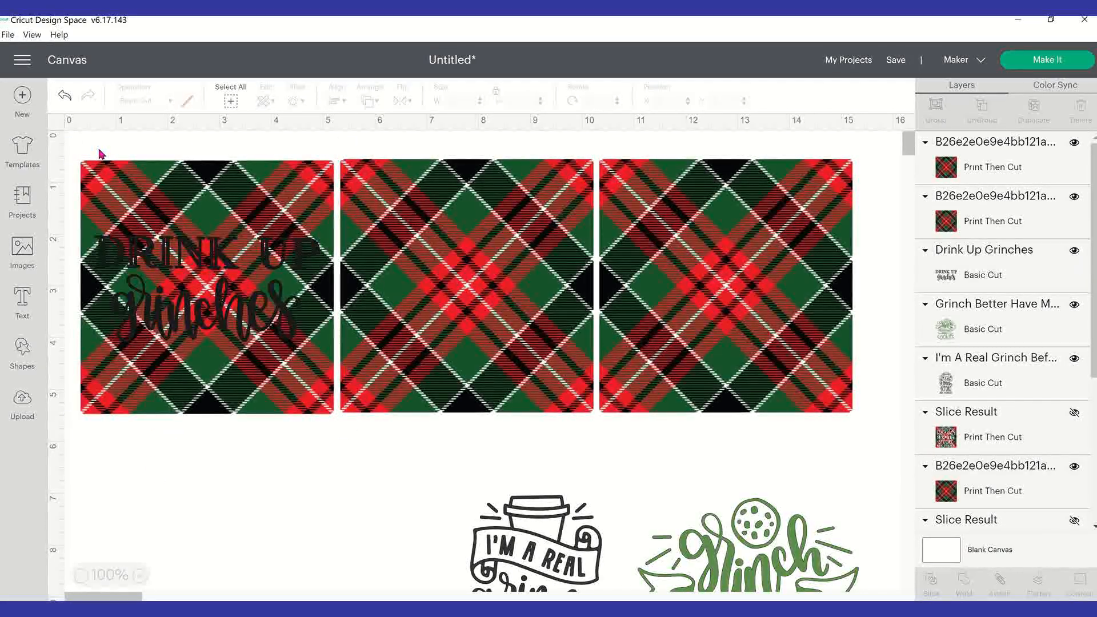
left_click_drag(70, 151, 171, 426)
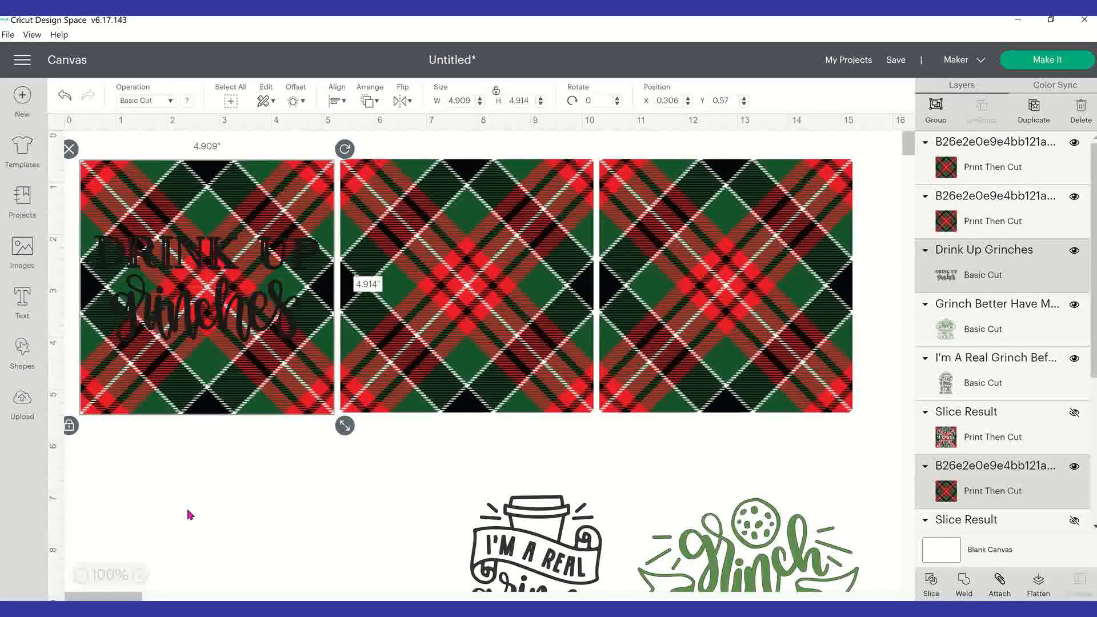
left_click(190, 515)
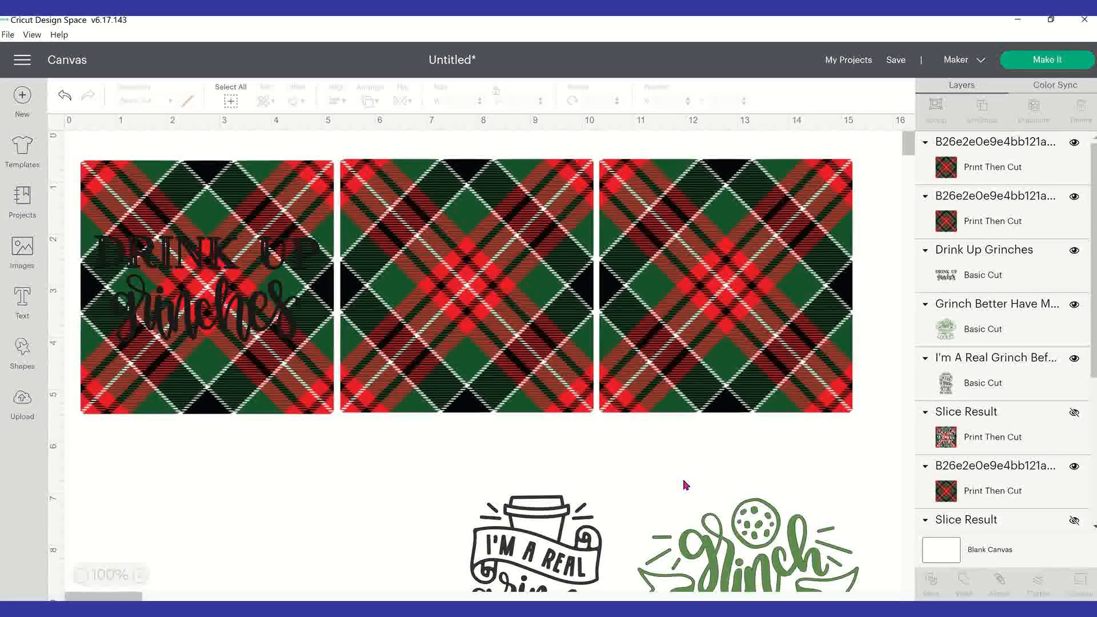
left_click(1001, 488)
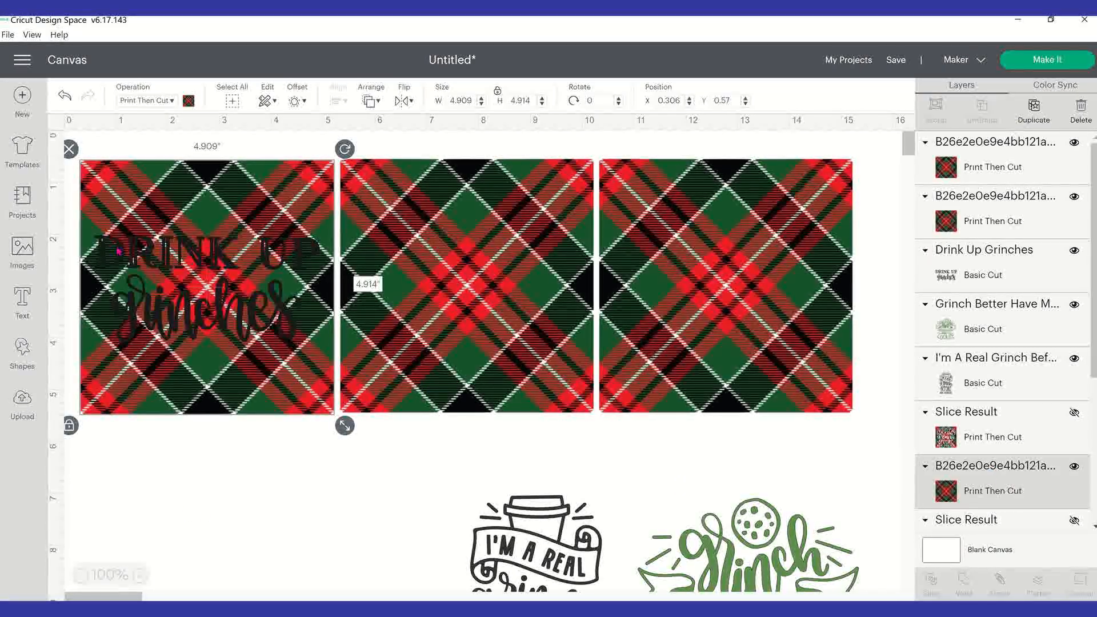
left_click(74, 158)
left_click_drag(74, 157, 267, 488)
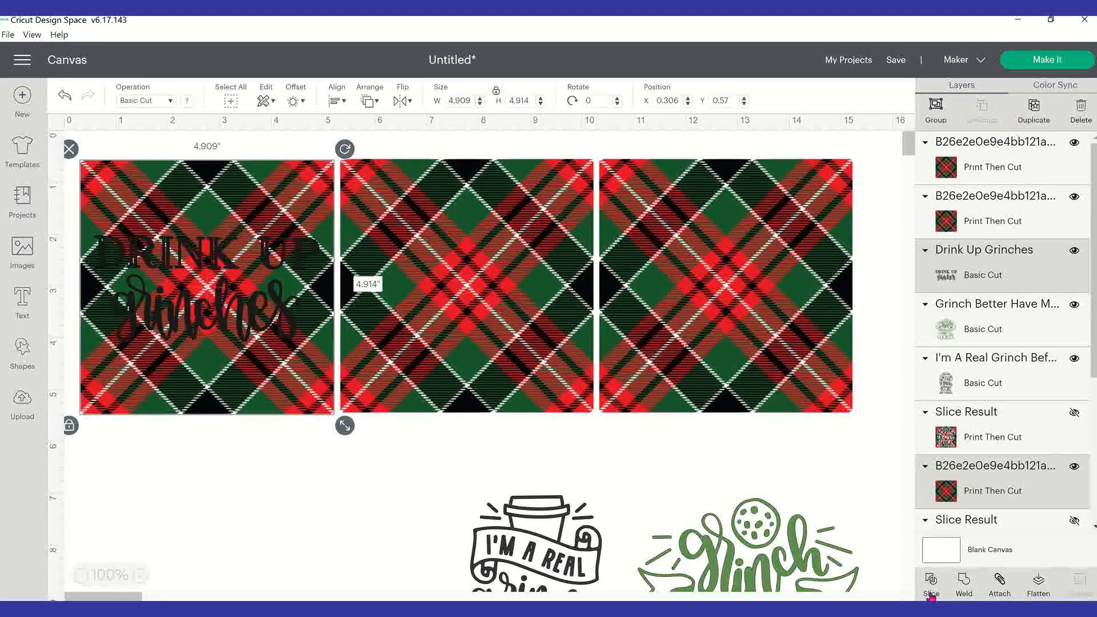
left_click(232, 322)
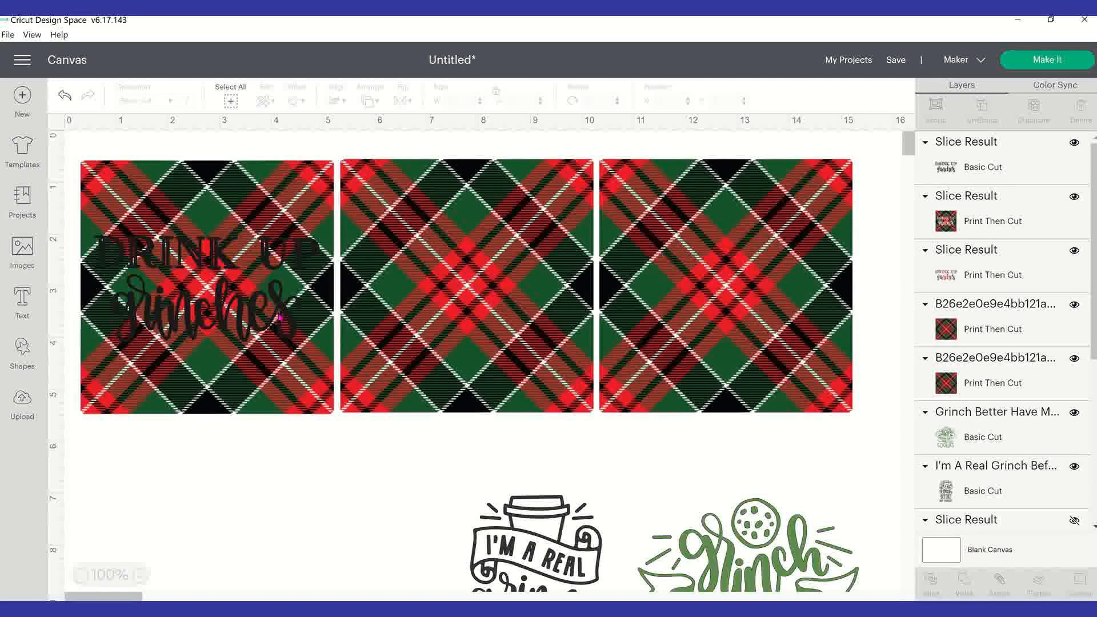
Delete the black phrase and plaid lettering slice results, and move the remaining cut-out plaid square to about X 0, Y 0.347
left_click(1009, 171)
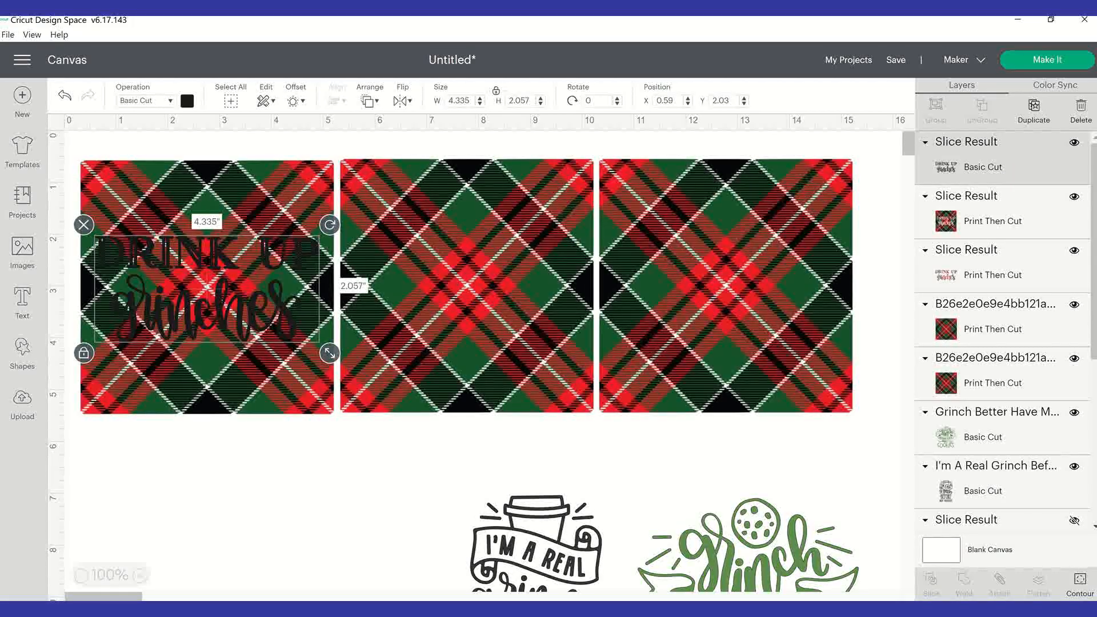
key("Delete")
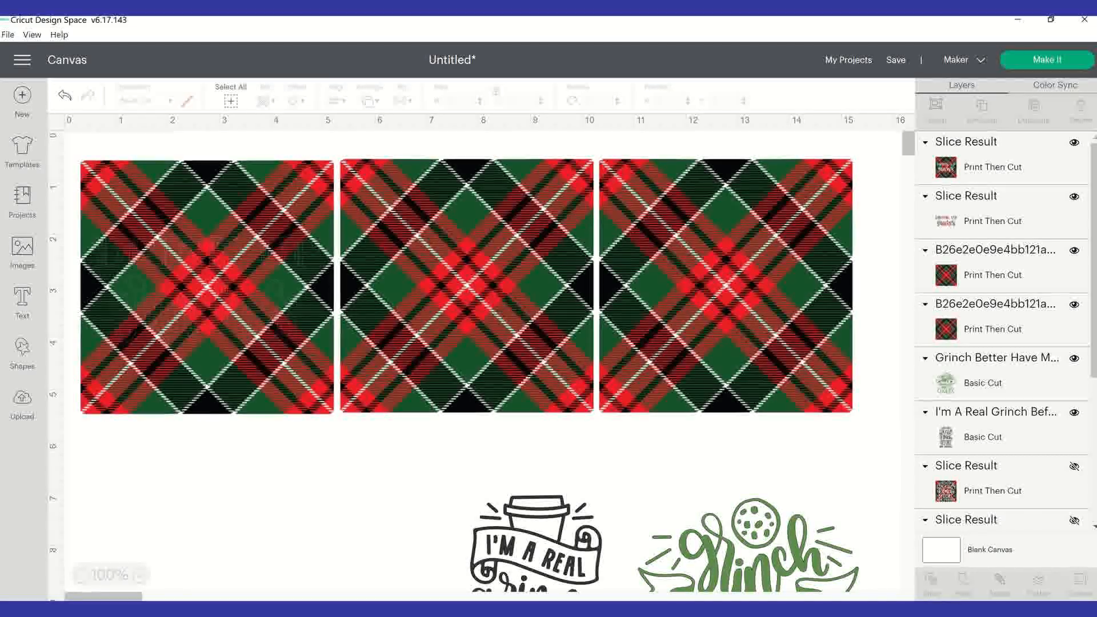
left_click(986, 219)
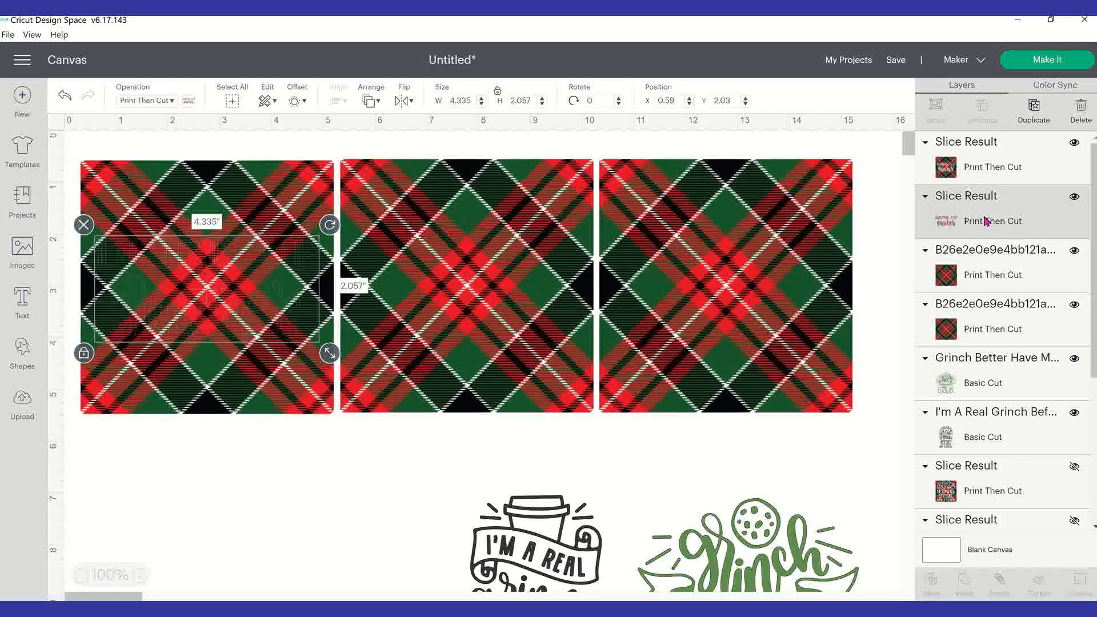
key("Delete")
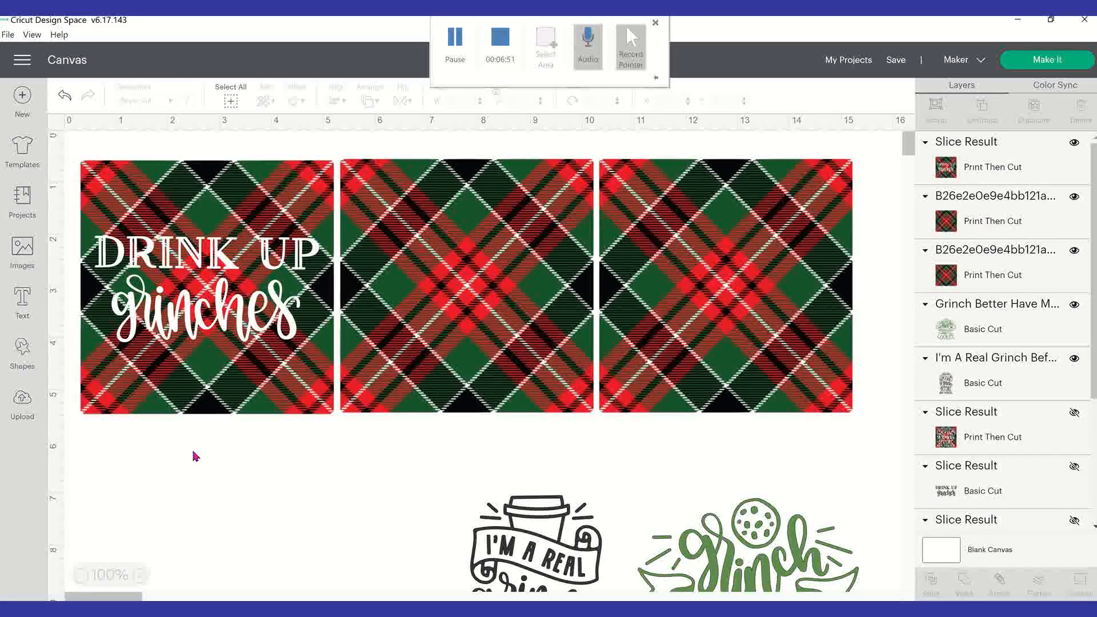
mouse_move(269, 214)
left_mouse_down()
mouse_move(228, 311)
mouse_move(251, 202)
left_mouse_up()
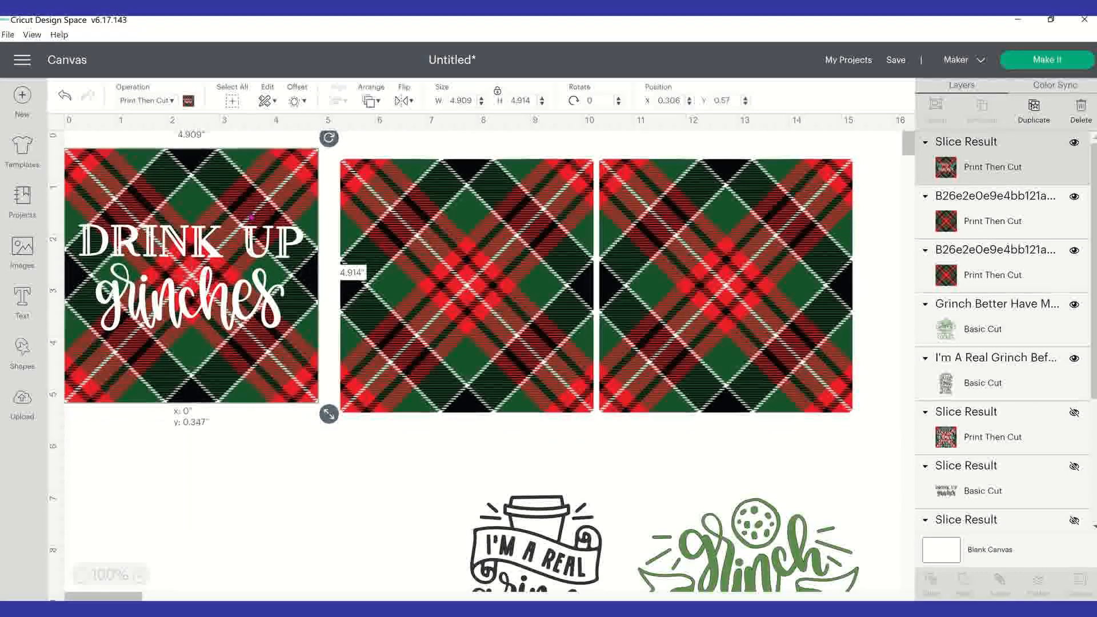
Move the coffee phrase onto the middle plaid square at about X 6.625, Y 0.903, sending that square to the back
left_click_drag(571, 555, 502, 253)
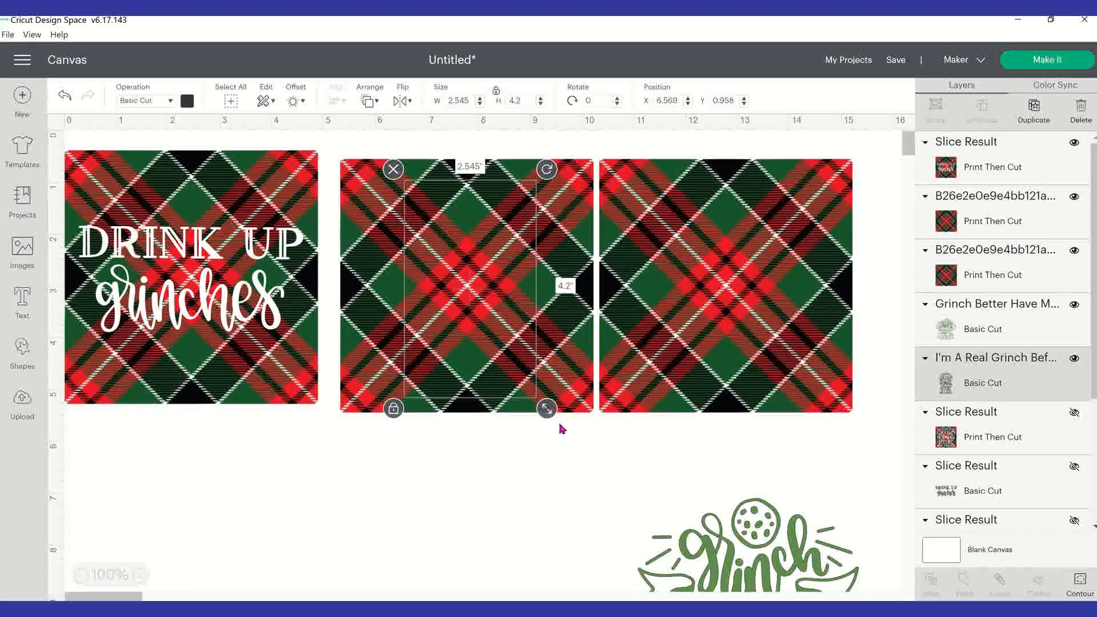
right_click(563, 361)
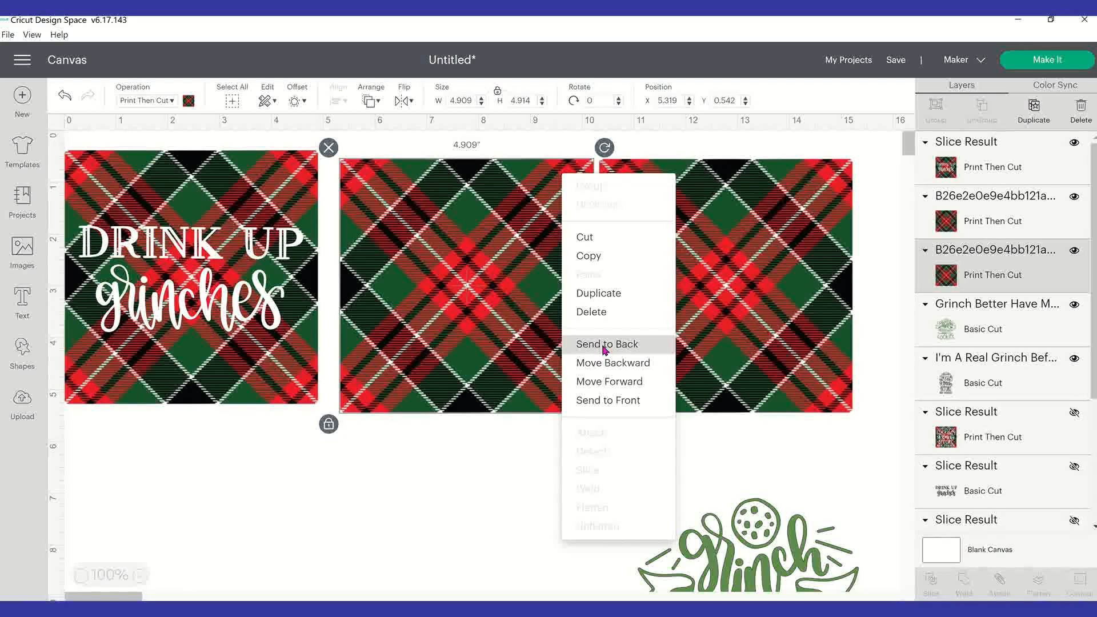
left_click(606, 345)
left_click_drag(489, 356, 493, 354)
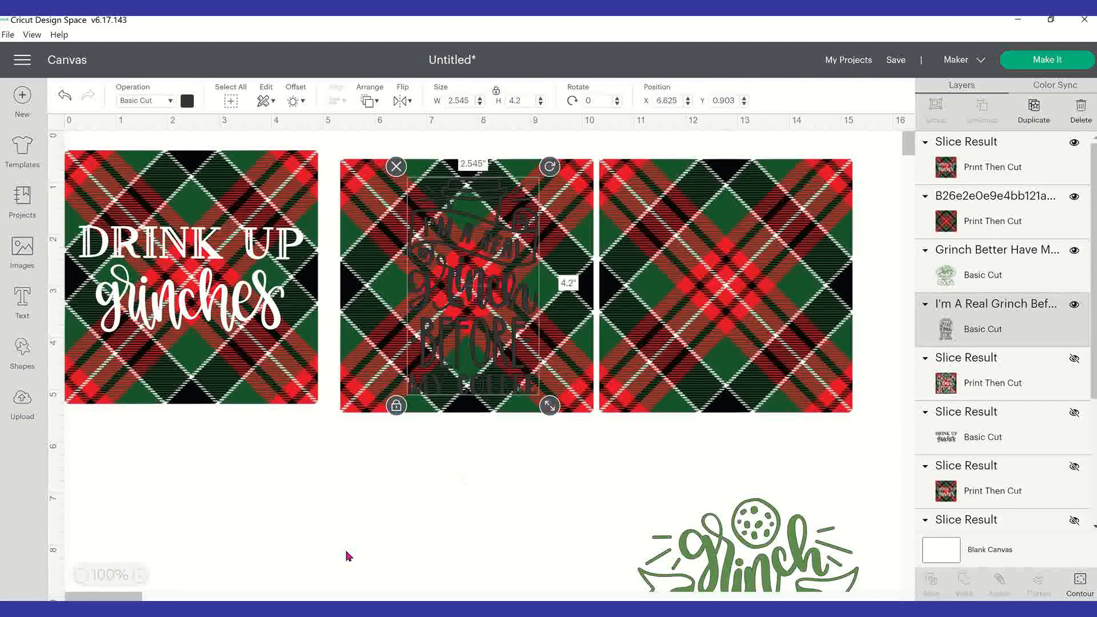
left_click(345, 548)
Unlock the coffee phrase's proportions, resize it to about 3.128 by 4.158 inches and move it to about X 6.292, Y 0.931
left_click(484, 290)
left_click(397, 406)
left_click_drag(553, 409, 583, 409)
left_click_drag(539, 373, 517, 369)
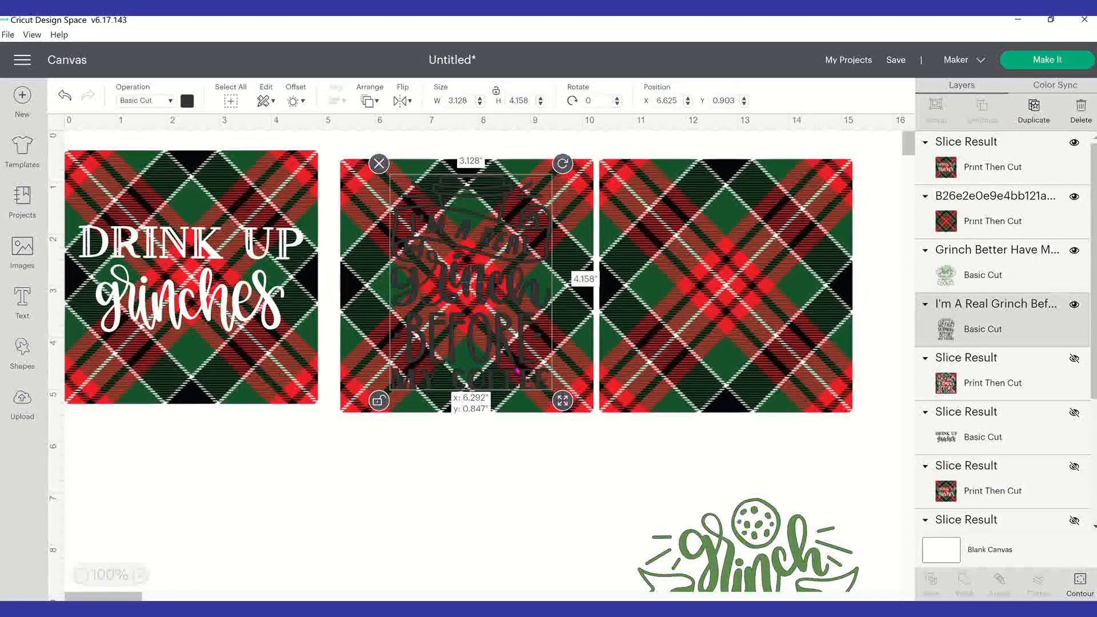
left_click_drag(518, 373, 518, 373)
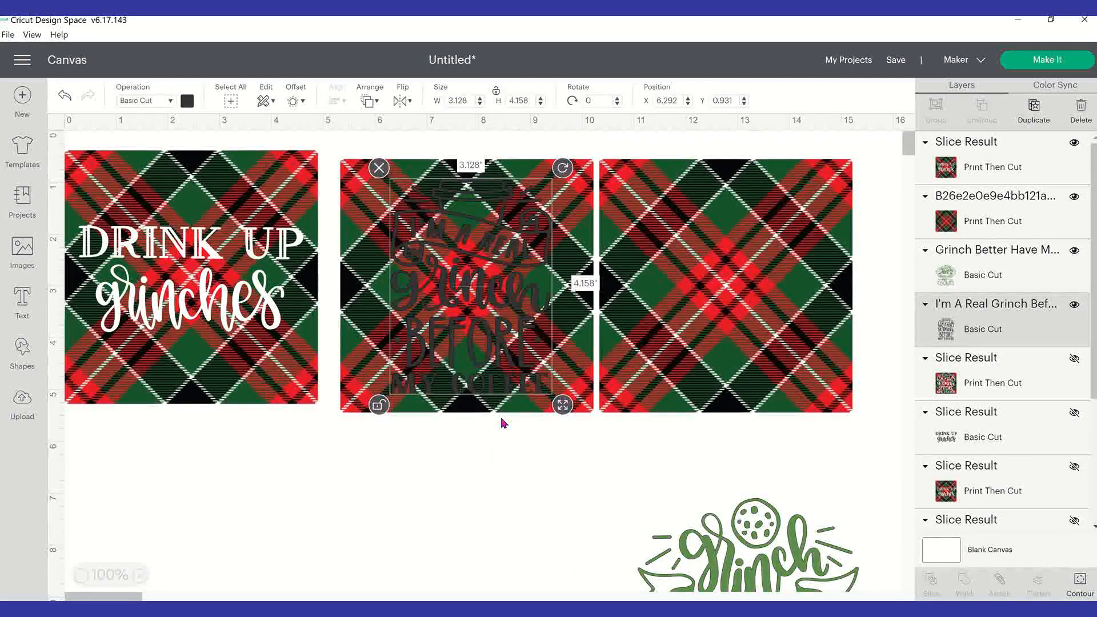
Select the coffee phrase together with the middle plaid square and center them on each other
left_click(502, 423)
left_click_drag(332, 149, 483, 431)
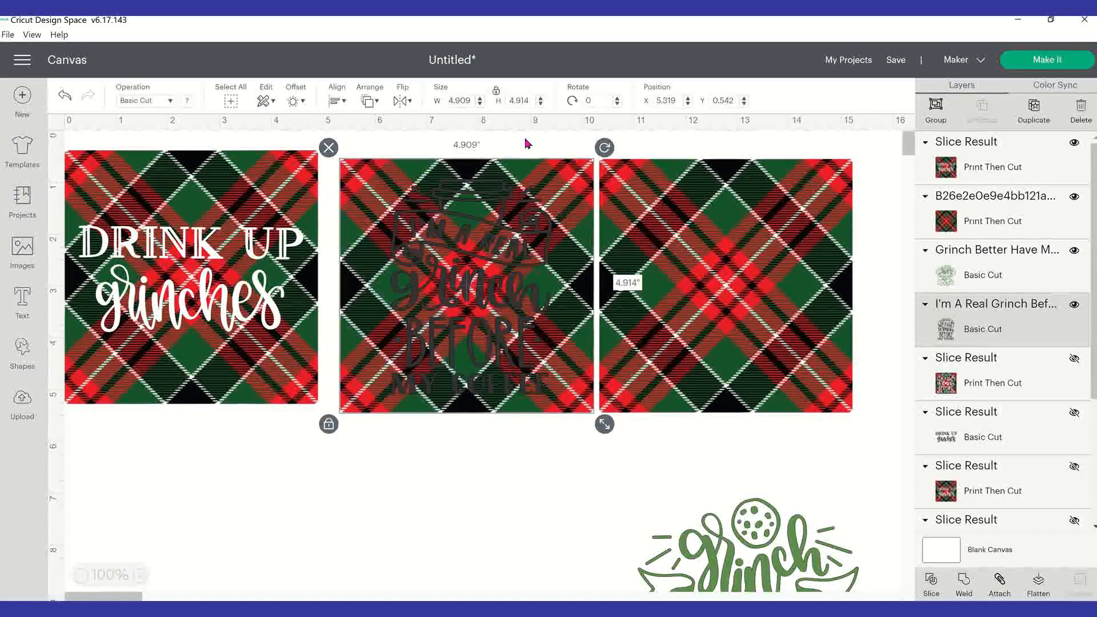
left_click(378, 104)
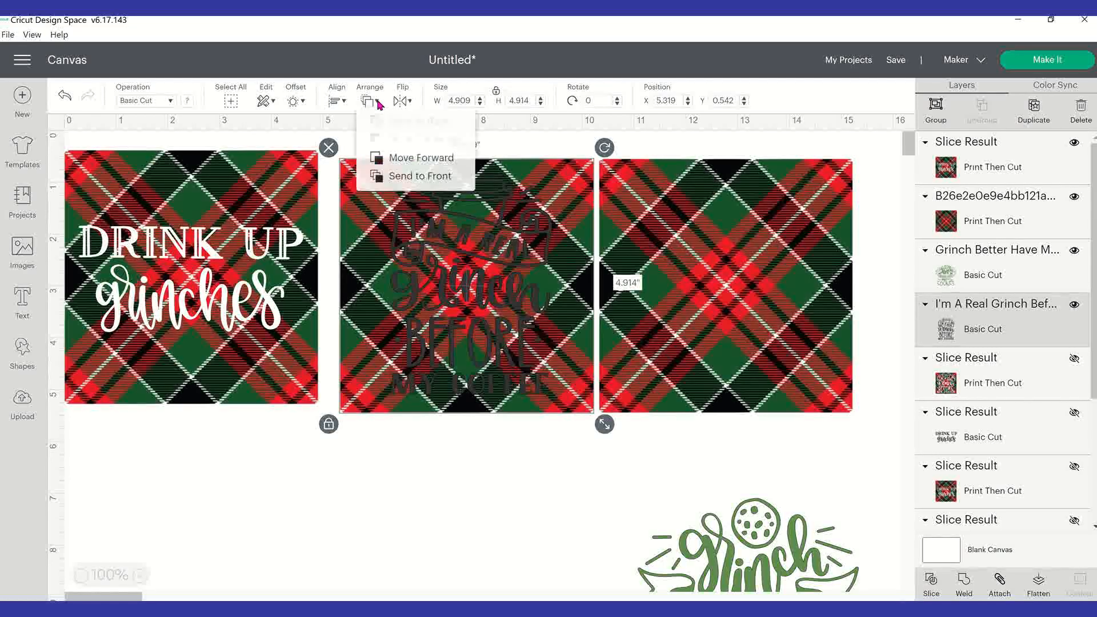
left_click(341, 102)
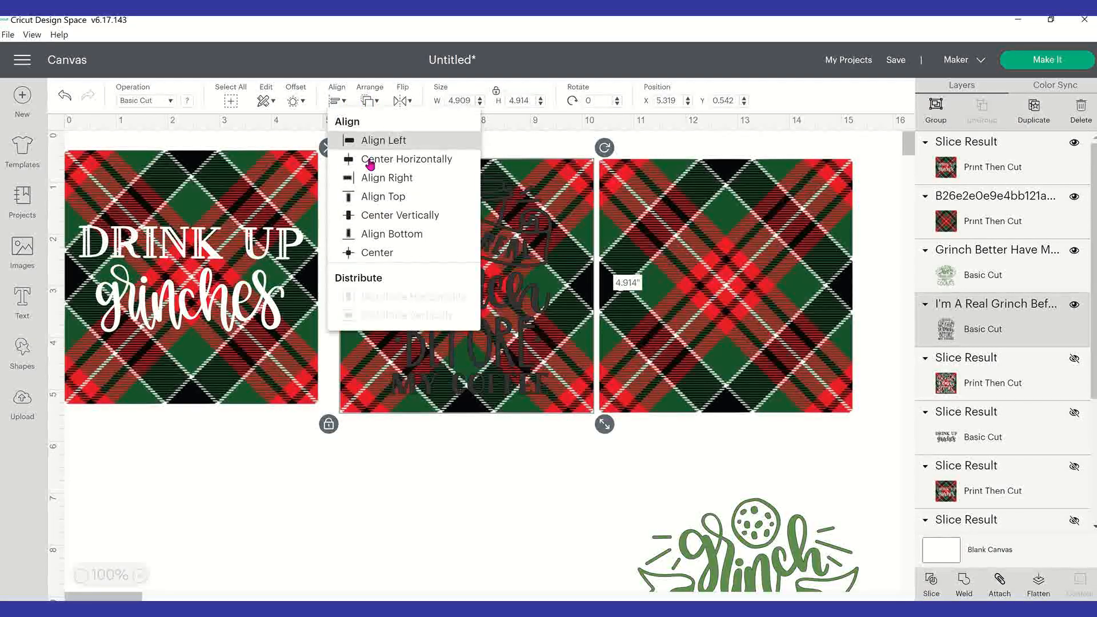
left_click(348, 97)
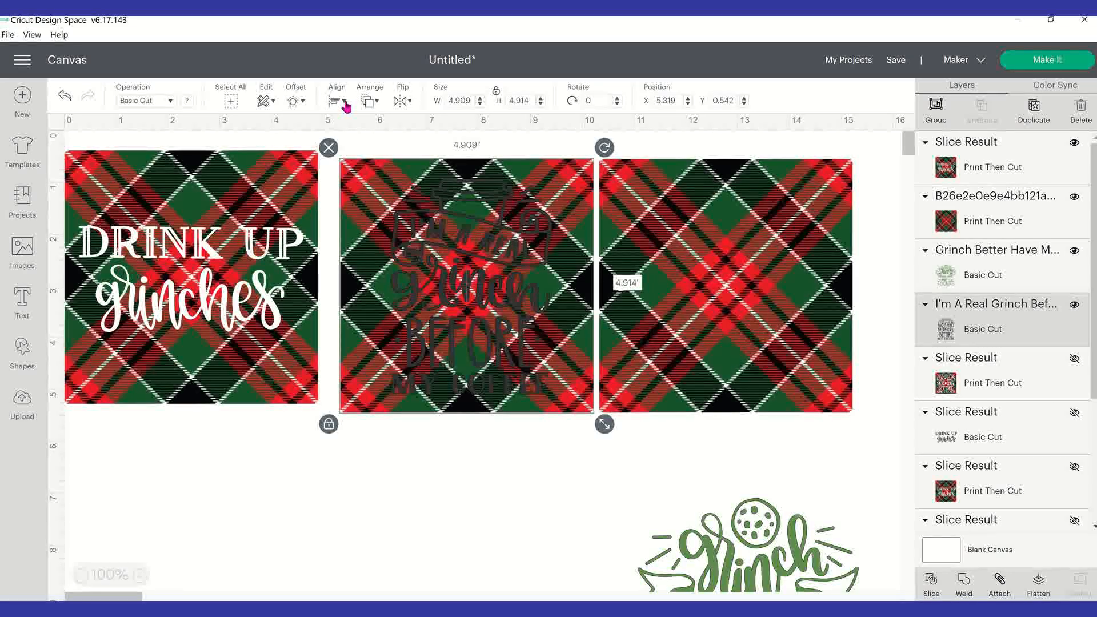
left_click(344, 103)
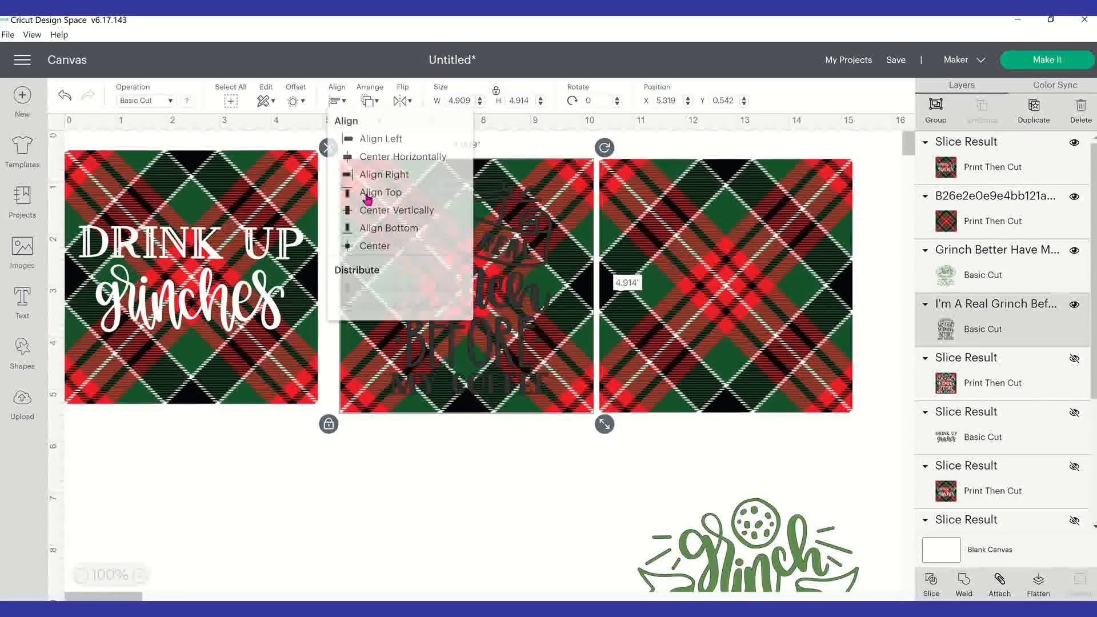
left_click(424, 215)
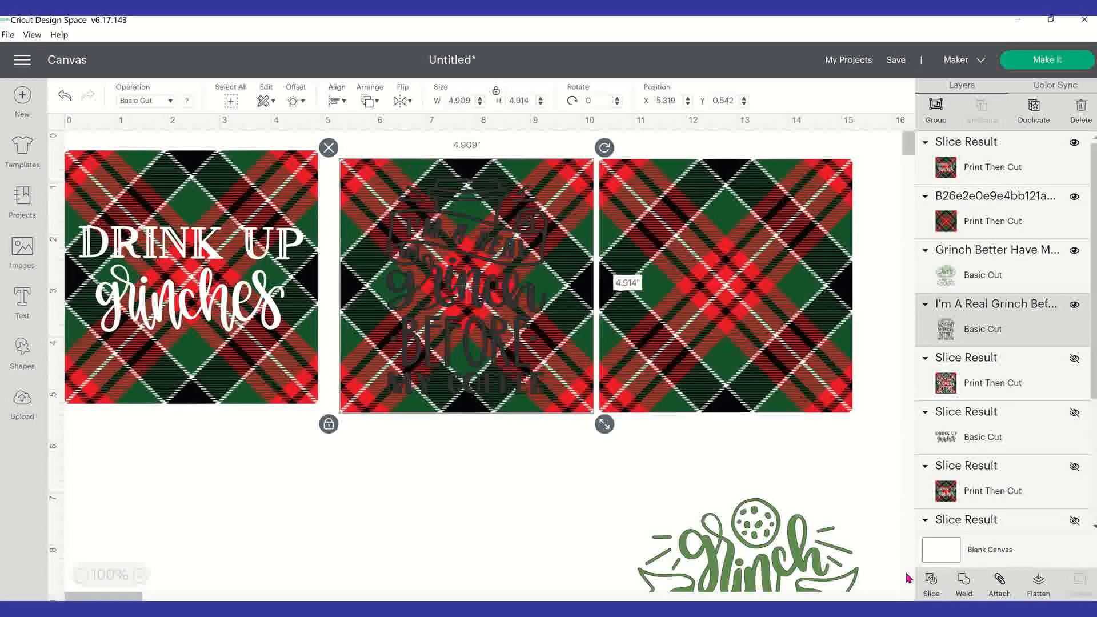
Slice the coffee phrase out of the middle plaid square and delete the black phrase and plaid lettering slice results
left_click(934, 595)
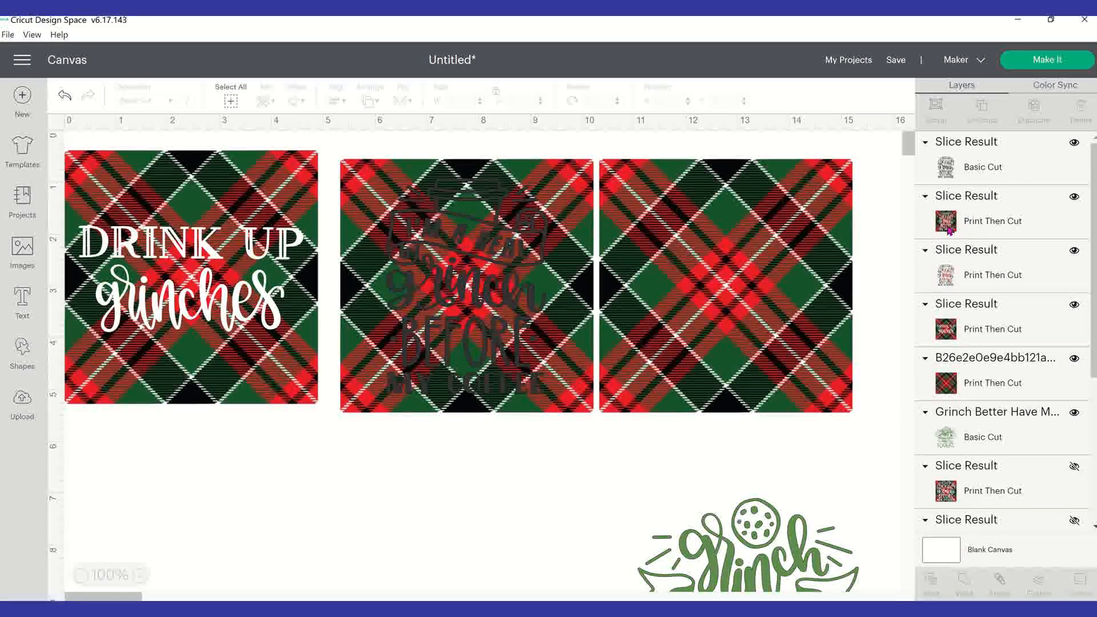
left_click(972, 167)
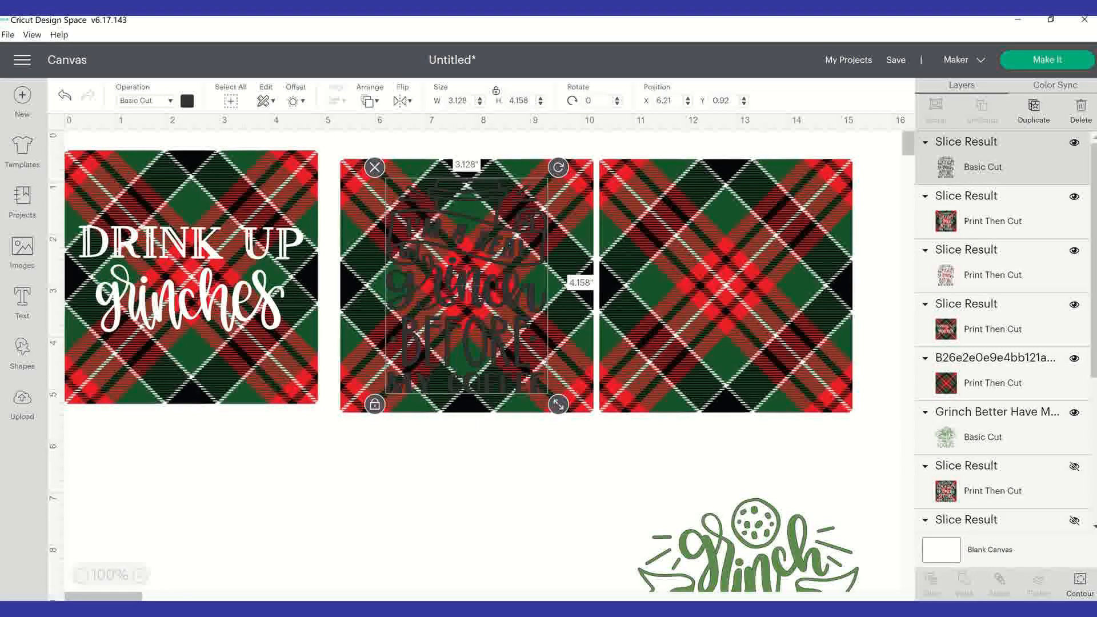
key("Delete")
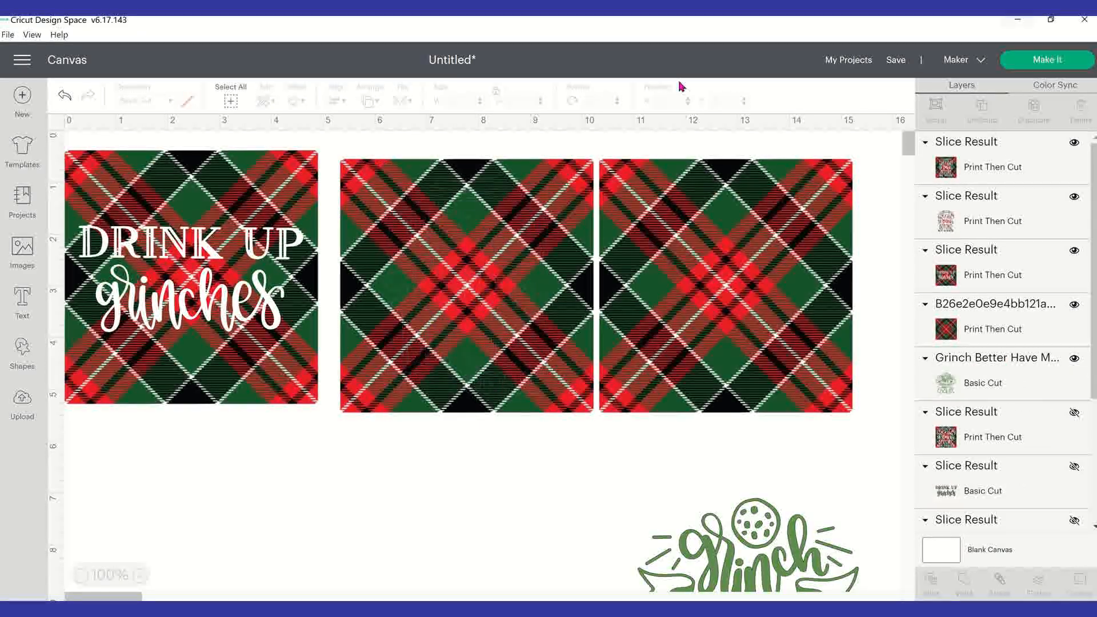
mouse_move(626, 26)
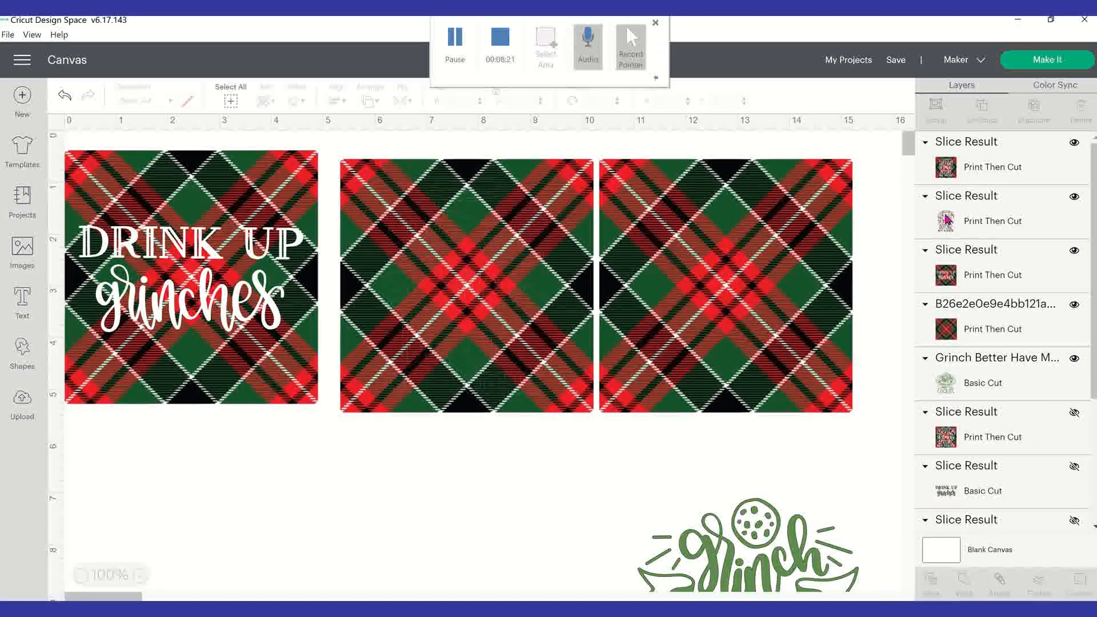
left_click(947, 219)
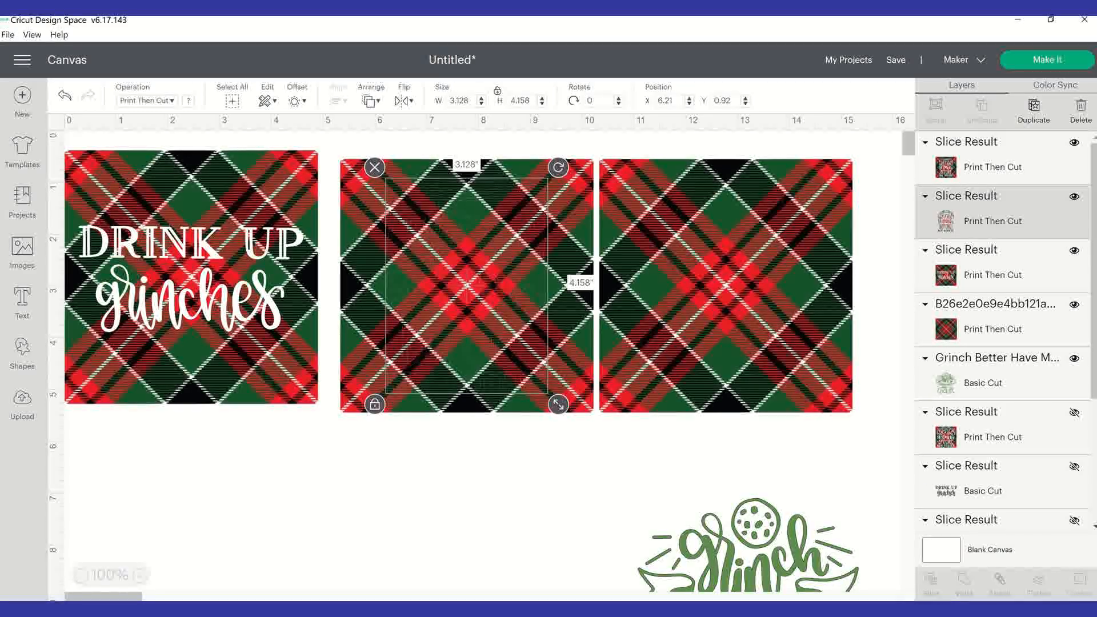
key("Delete")
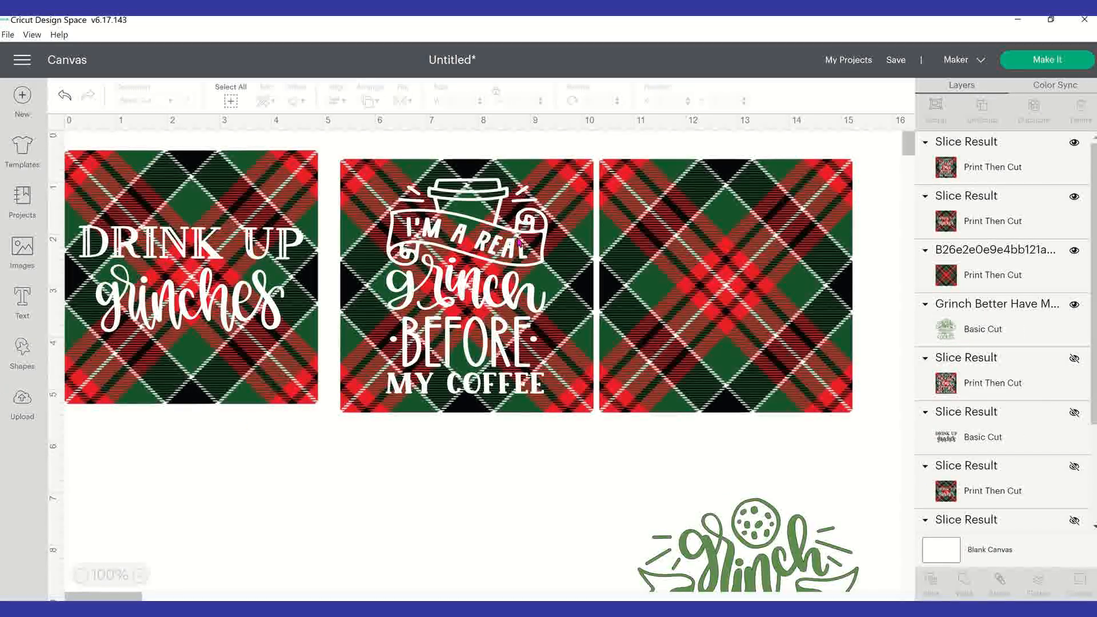
Move the cut-out coffee square beside the Drink Up Grinches square, at about X 4.986, Y 0.417
left_click_drag(472, 316, 387, 558)
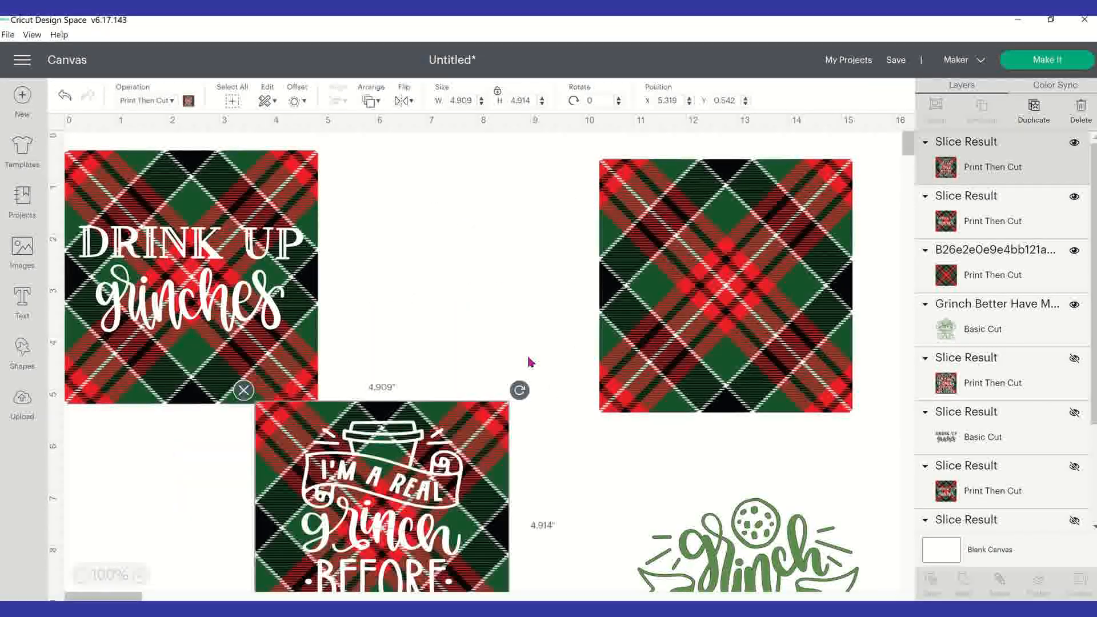
key("ctrl+z")
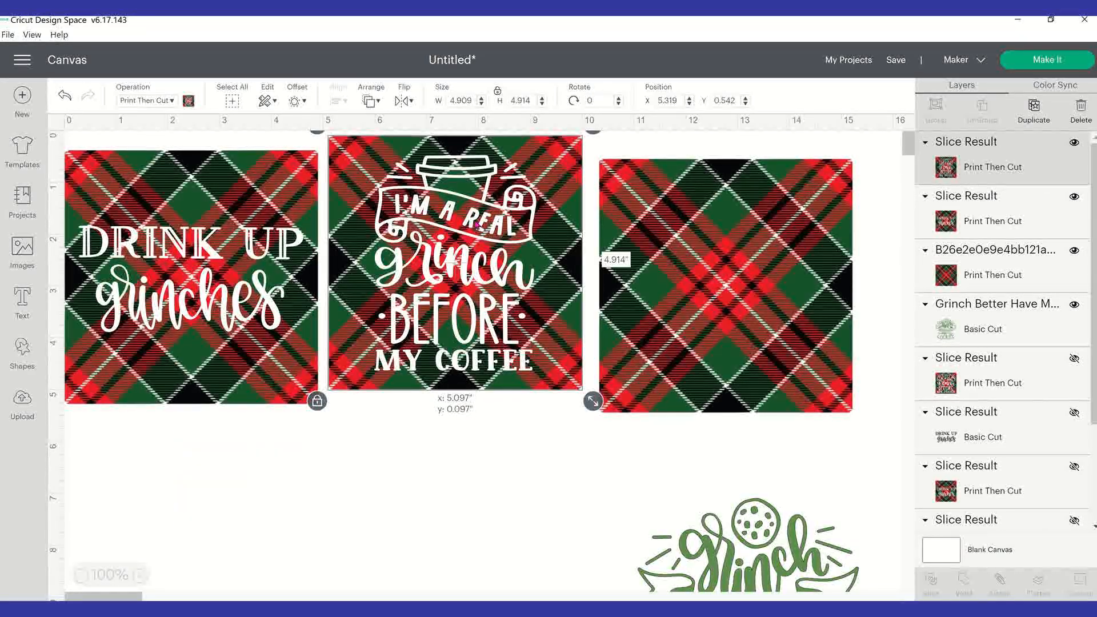
left_click_drag(480, 209, 477, 209)
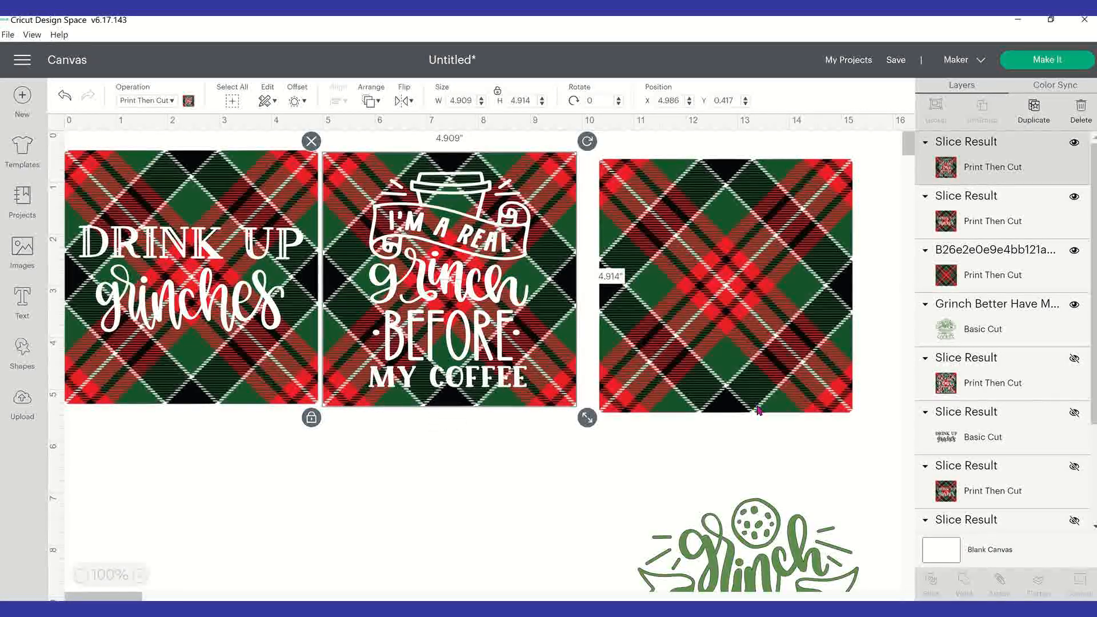
Move the green cookies phrase onto the third plaid square at about X 10.582, Y 0.708, and send that square to the back
left_click_drag(794, 558, 760, 223)
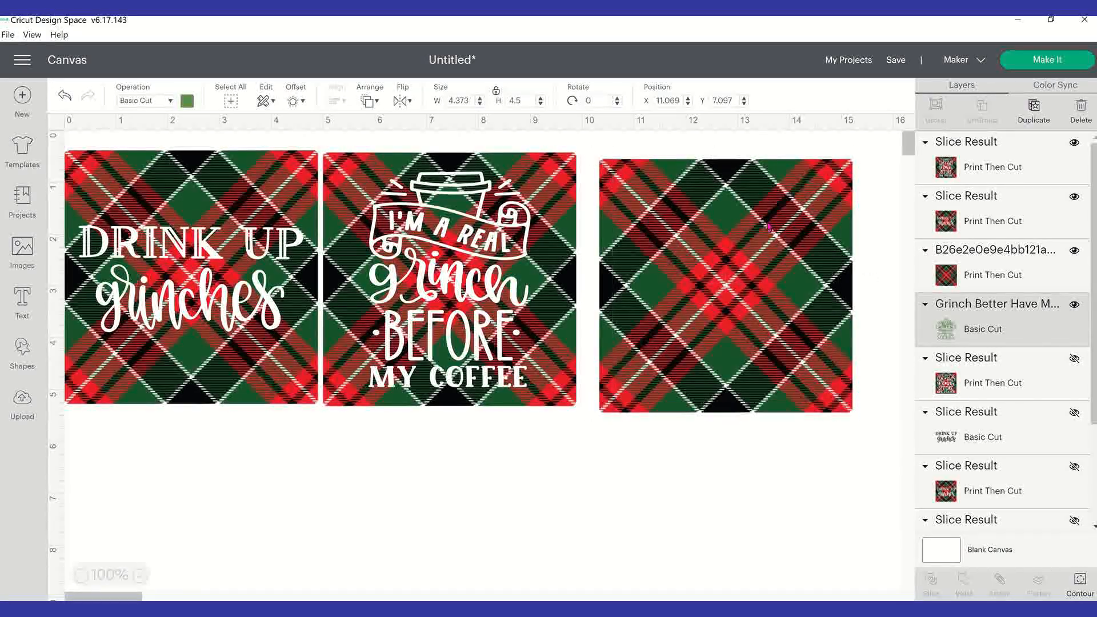
left_click(669, 220)
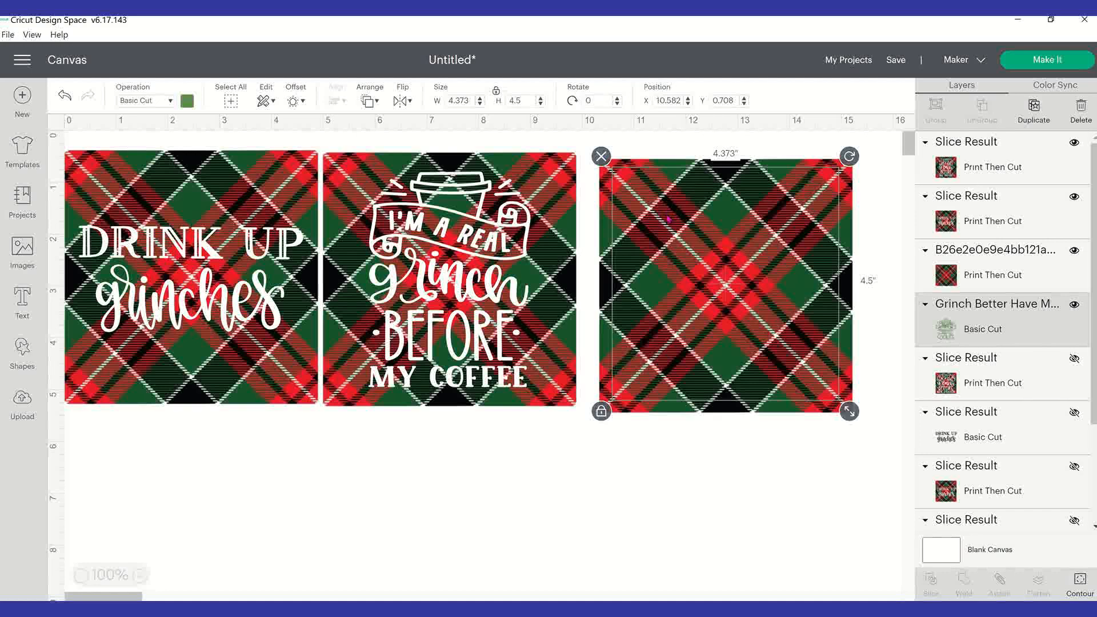
right_click(669, 220)
left_click(752, 393)
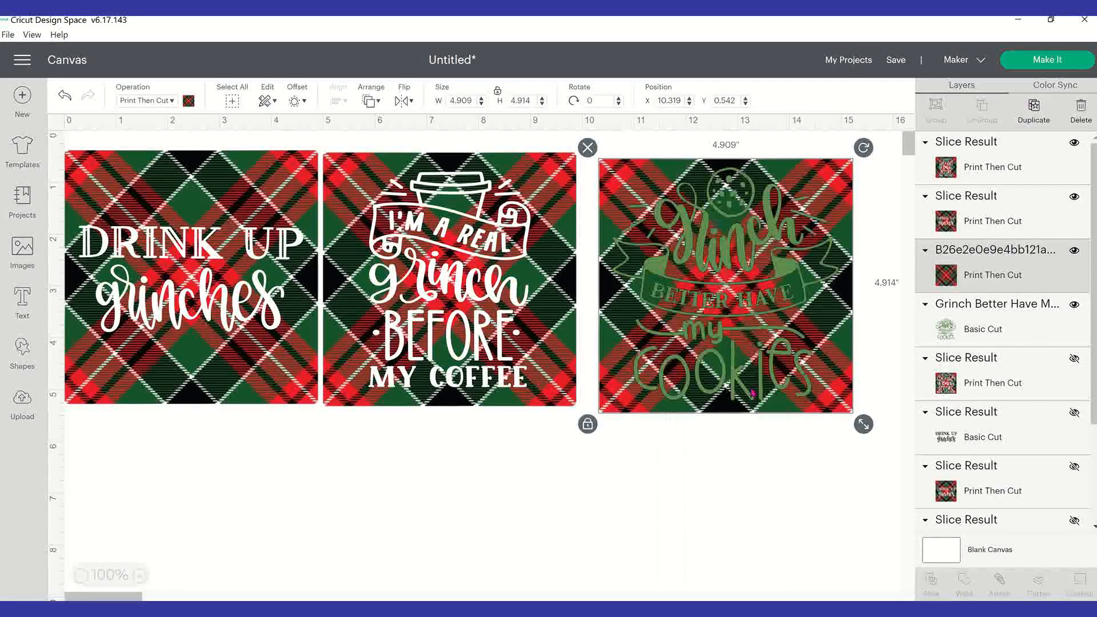
Select the cookies phrase together with the third plaid square, center them on each other and slice the phrase out of the square
left_click(590, 213)
left_click_drag(594, 144, 826, 465)
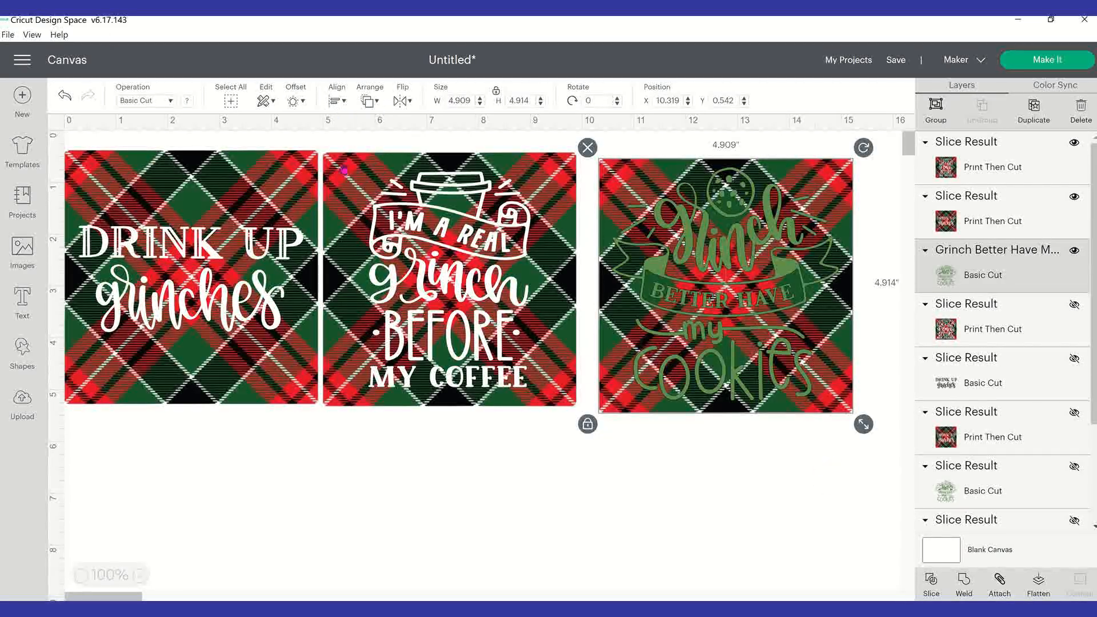
left_click(342, 103)
left_click(359, 160)
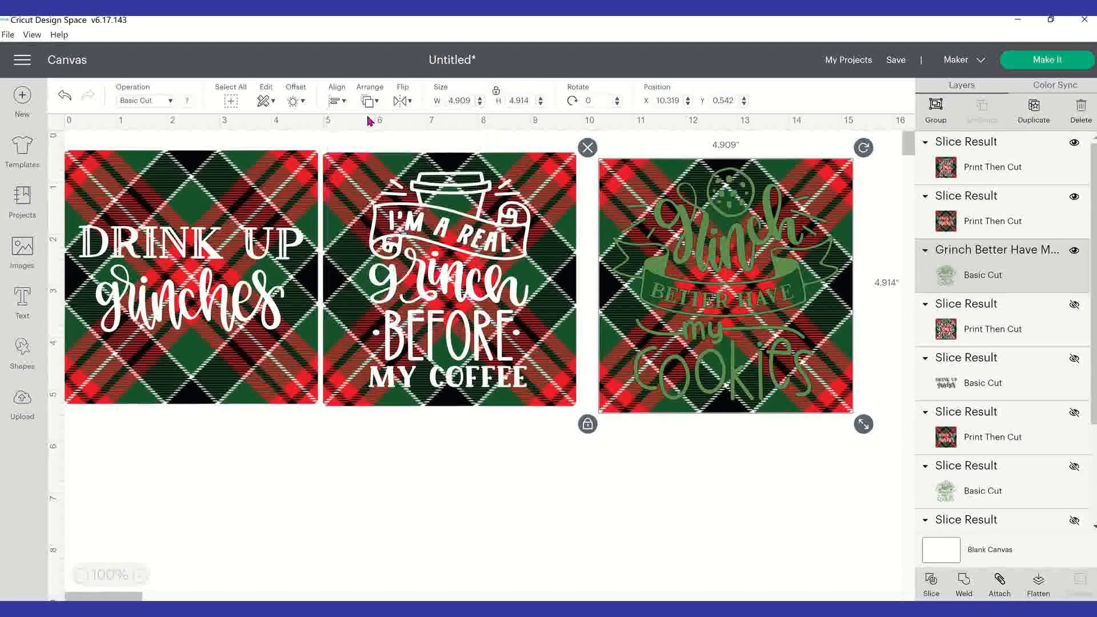
left_click(337, 100)
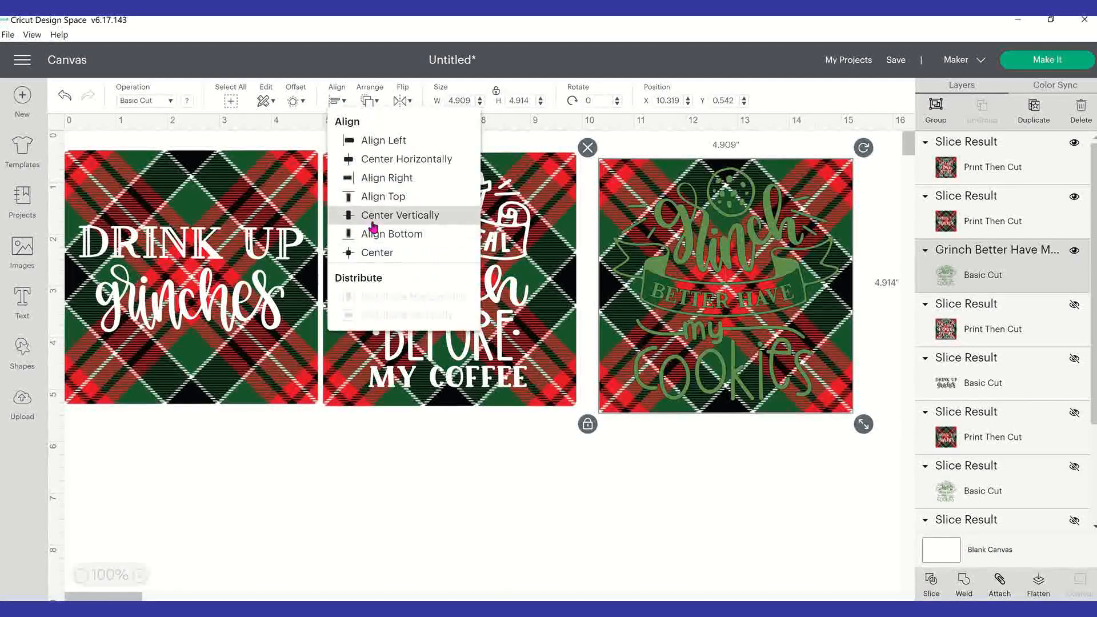
left_click(365, 216)
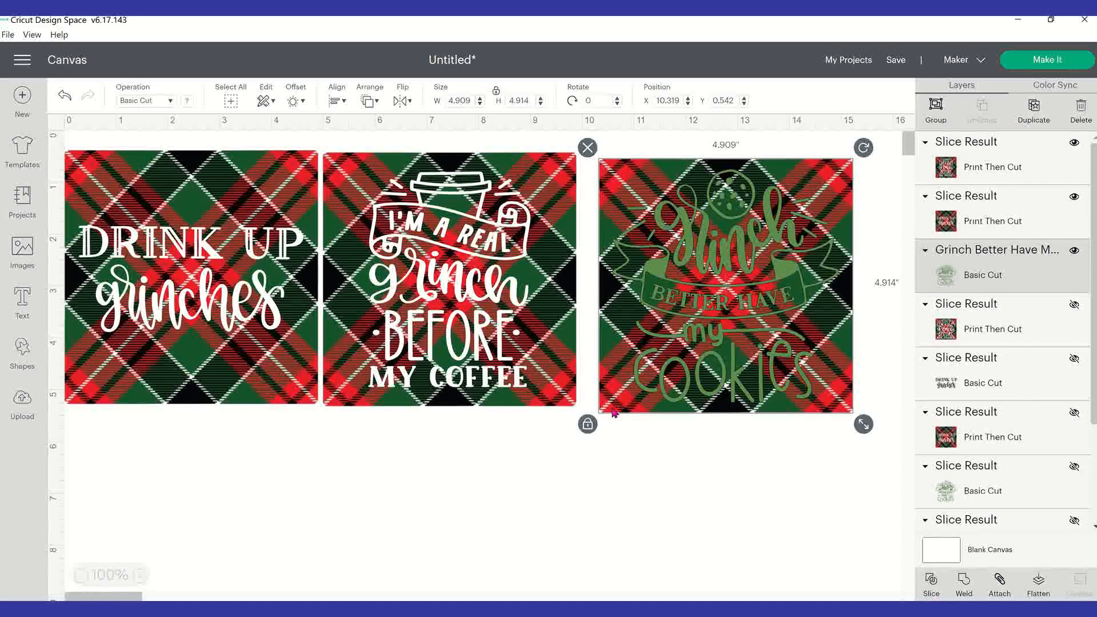
left_click(685, 534)
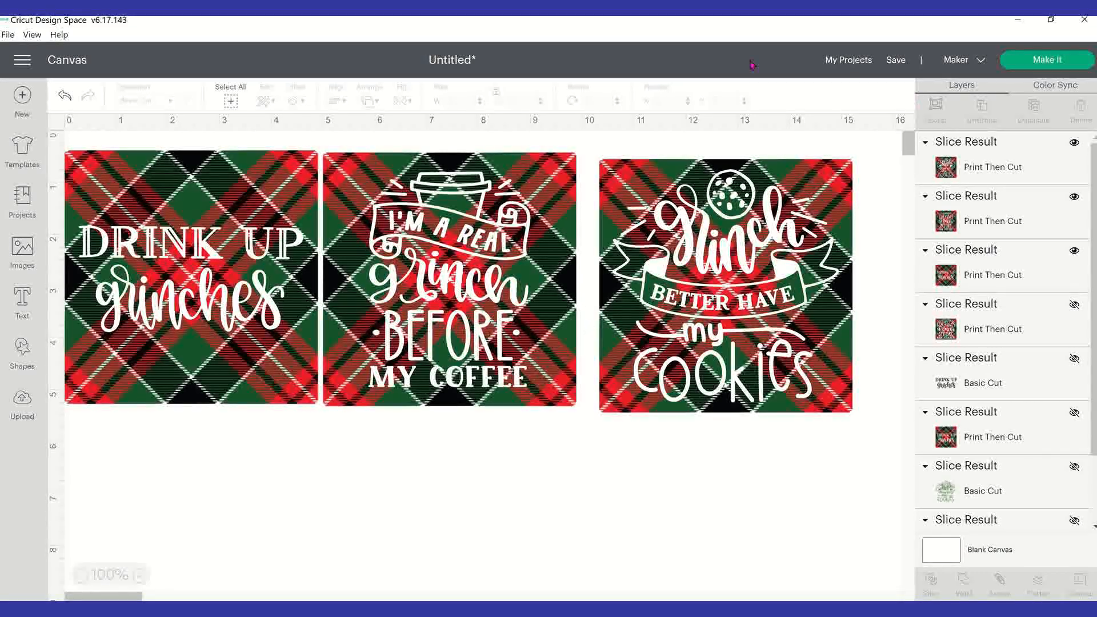
Save the project with the title Christmas Plaid Designs
left_click(899, 66)
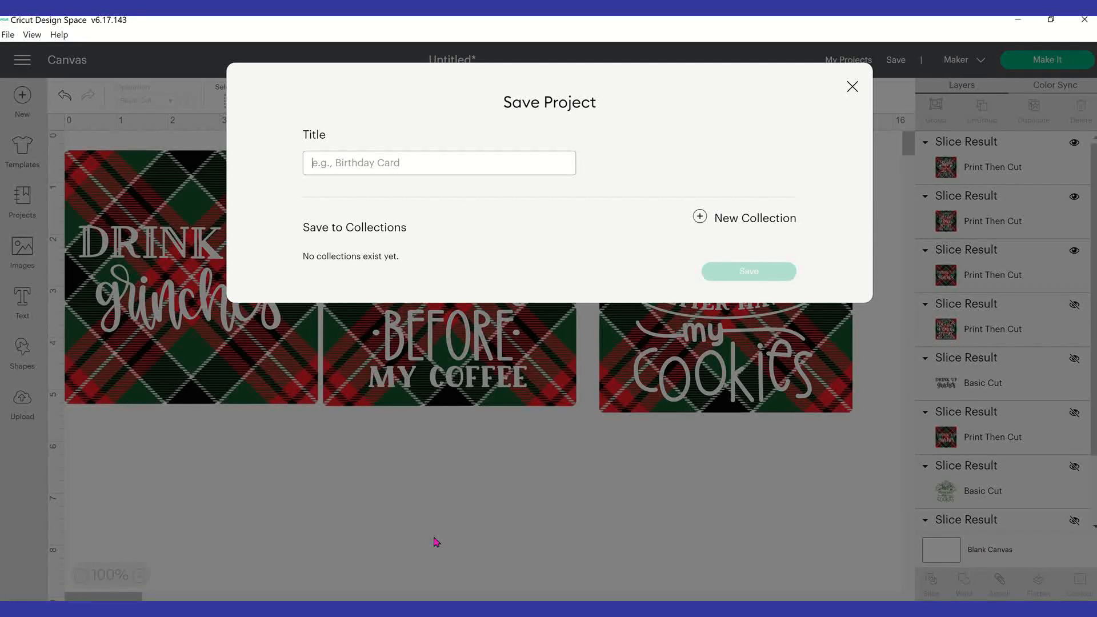
type("Chris")
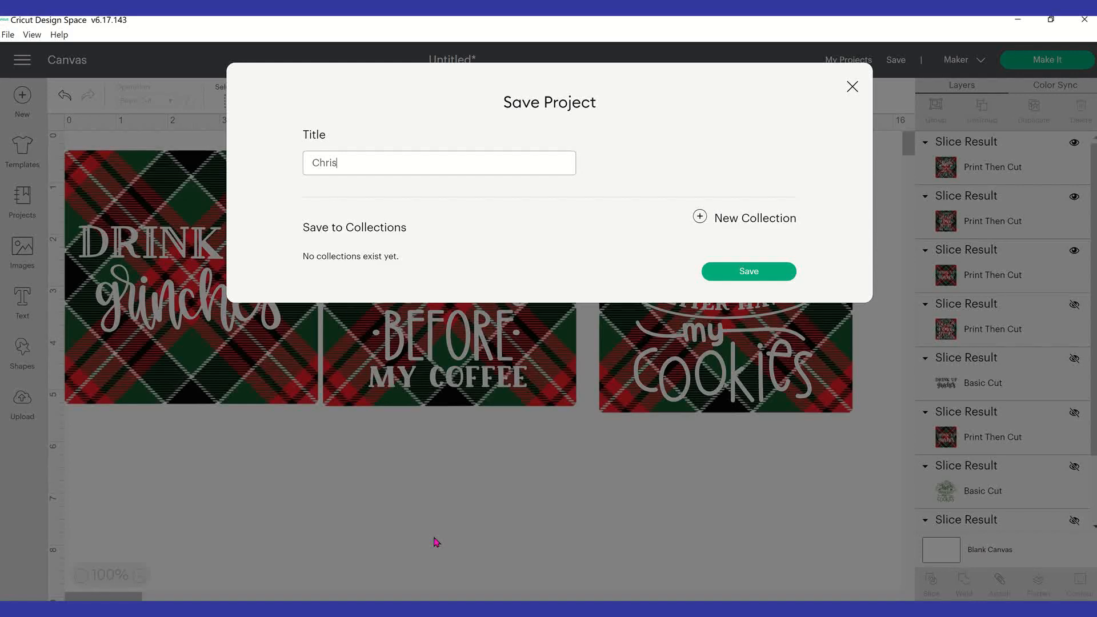
type("tmas Plaid Designs")
left_click(776, 279)
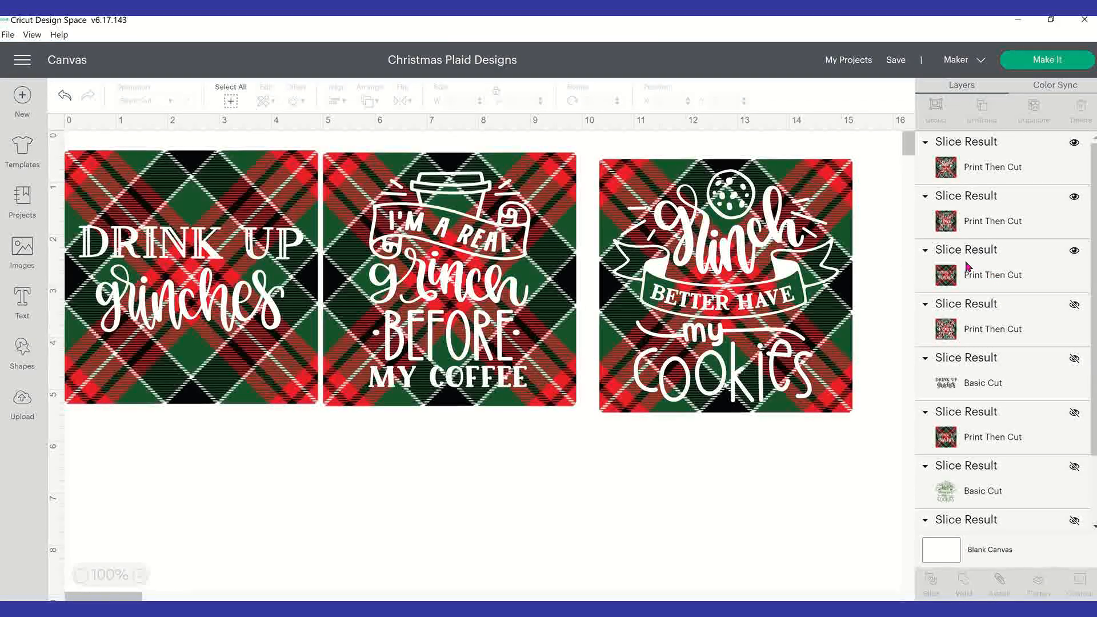
left_click(975, 382)
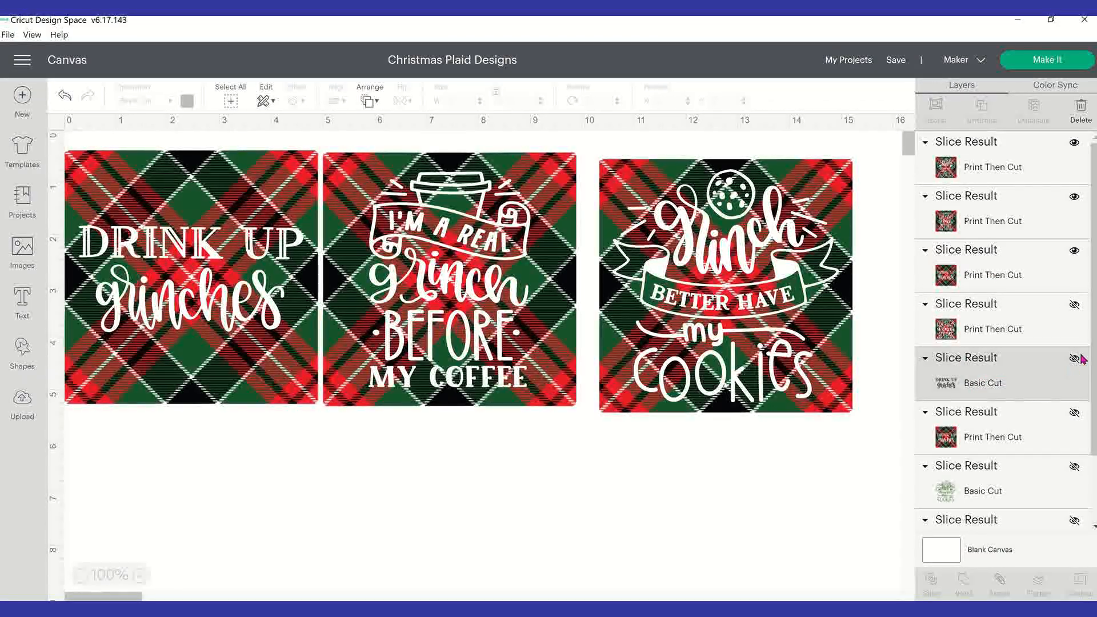
scroll(1081, 343, "down", 2)
scroll(1000, 343, "down", 1)
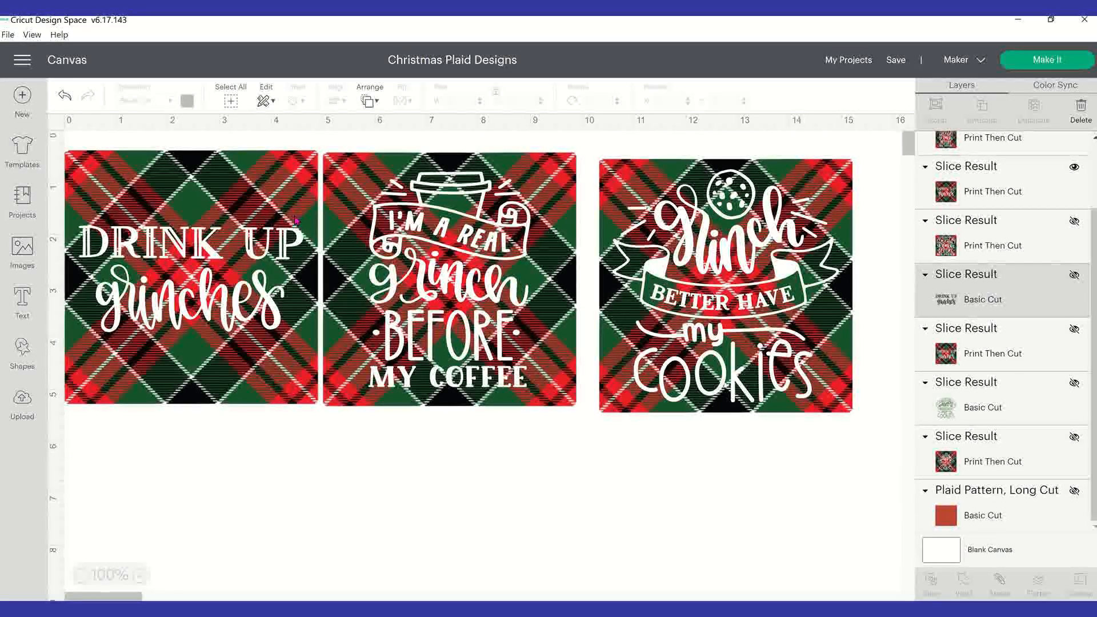
Add the Christmas plaid pattern from the recent uploads to the canvas and hide its layer
left_click(21, 412)
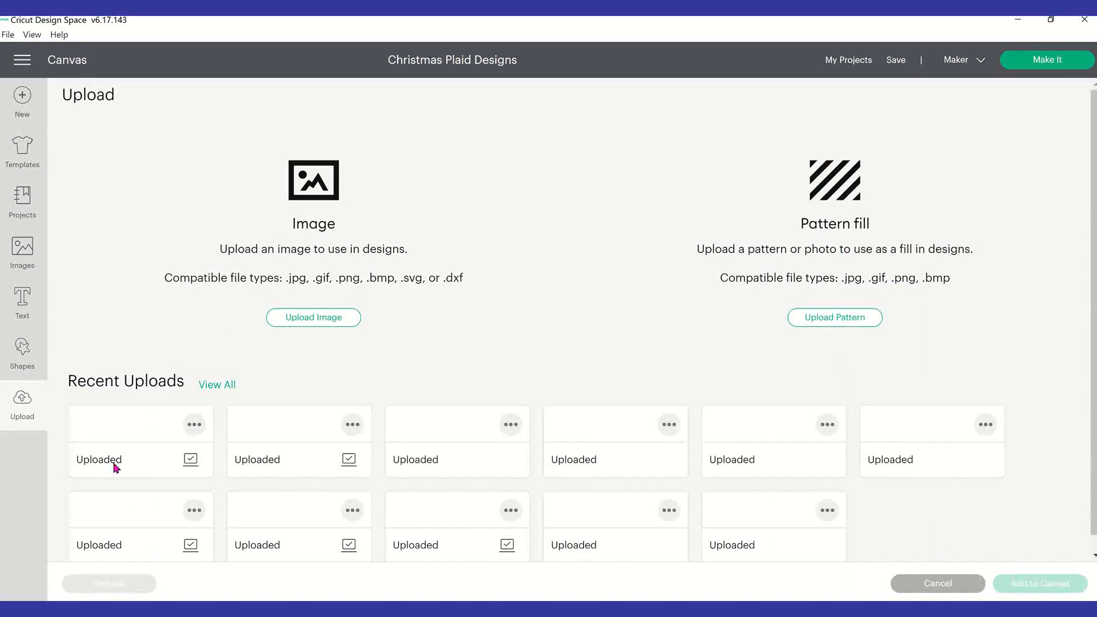
left_click(140, 491)
left_click(1042, 592)
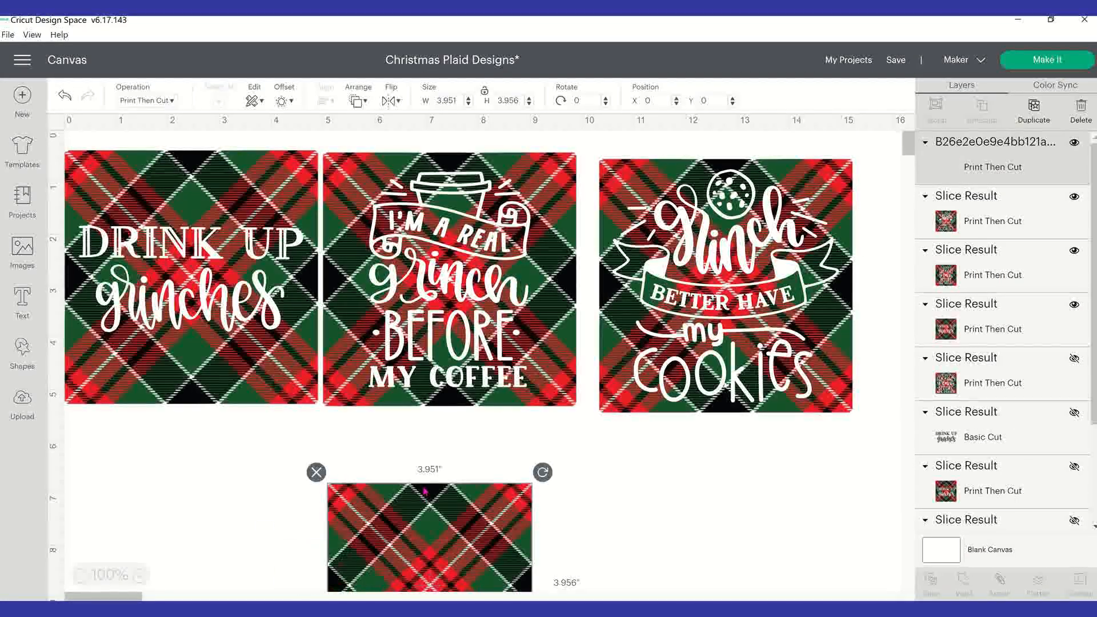
left_click(1074, 144)
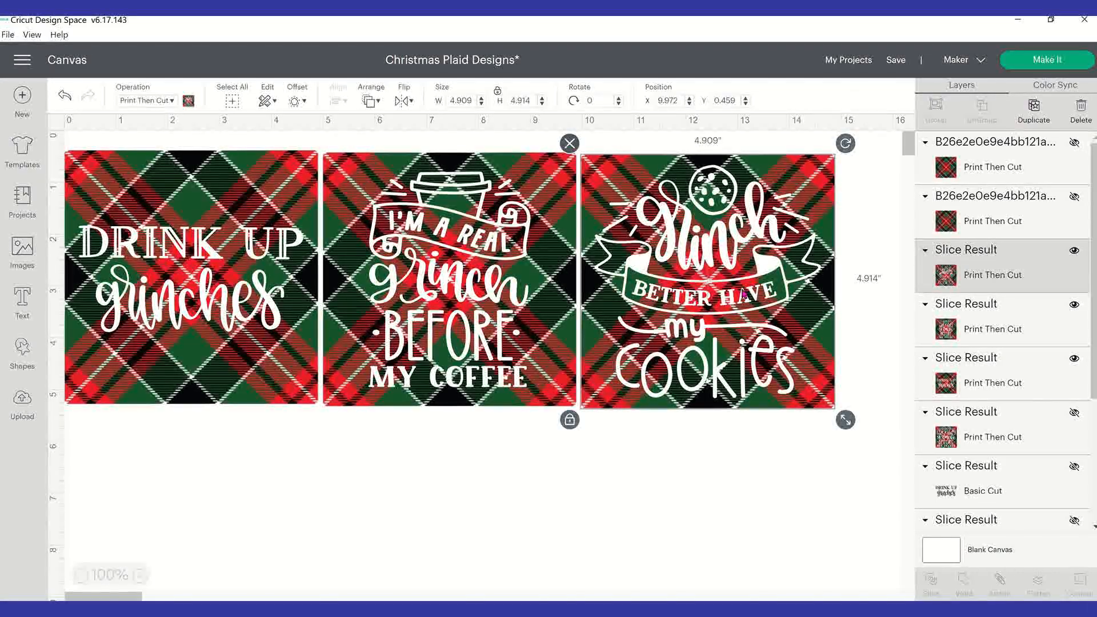
Hide the cookies square and the Drink Up Grinches square, and select the coffee square
left_click(505, 246)
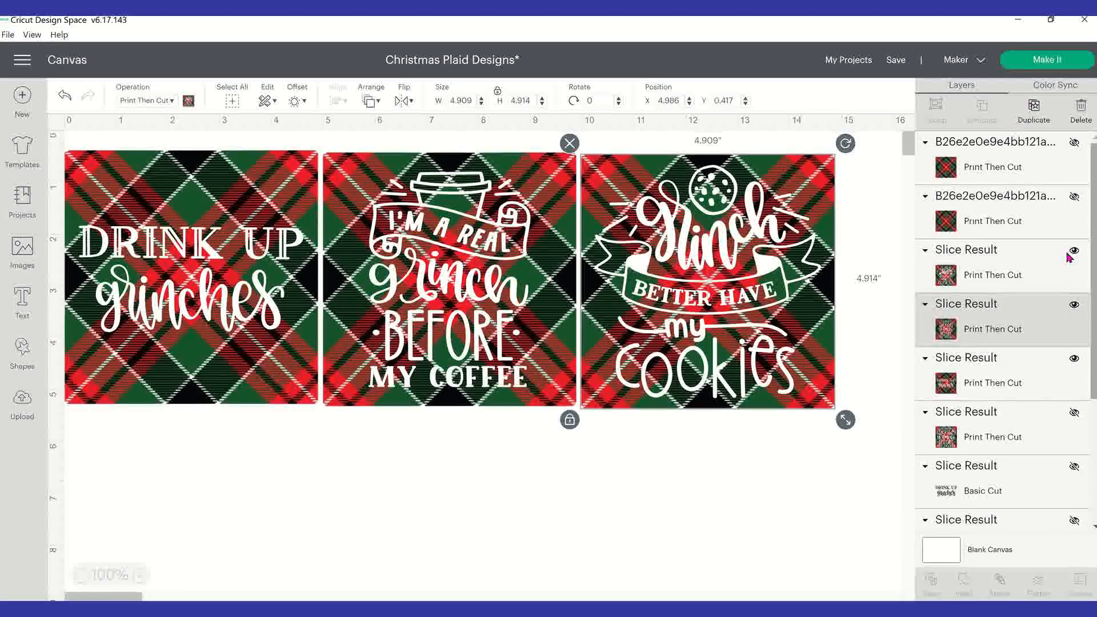
left_click(1074, 251)
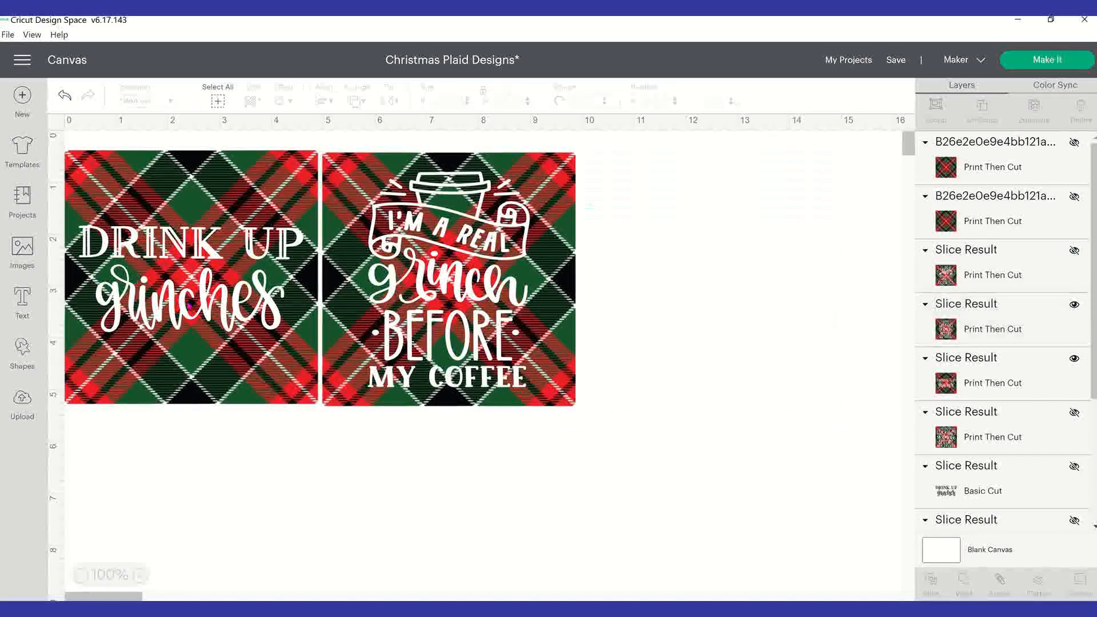
left_click(290, 212)
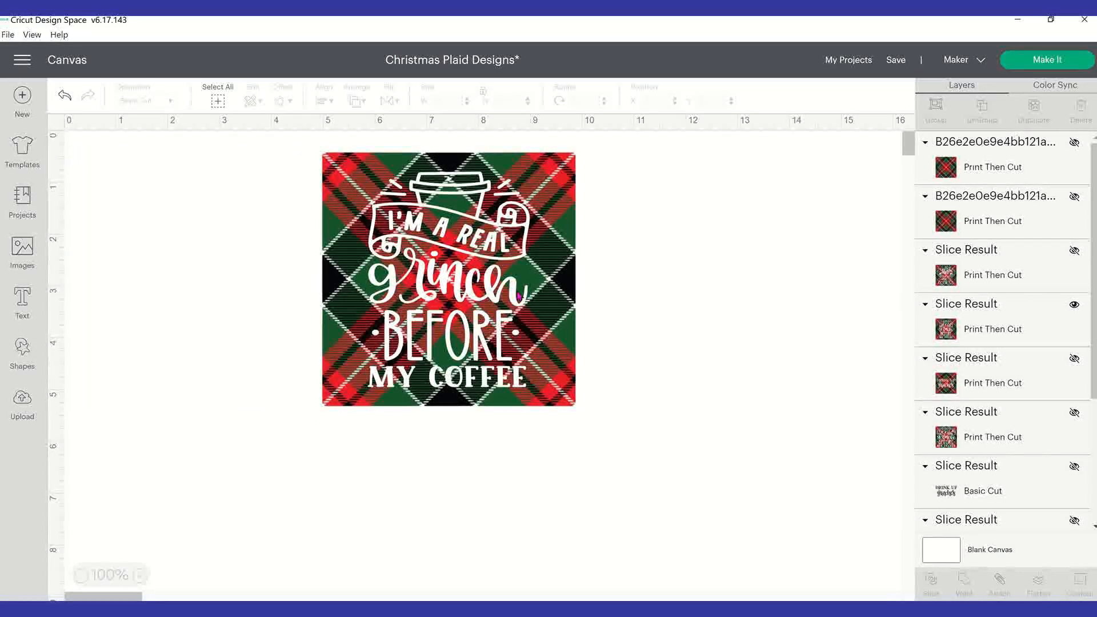
left_click(519, 296)
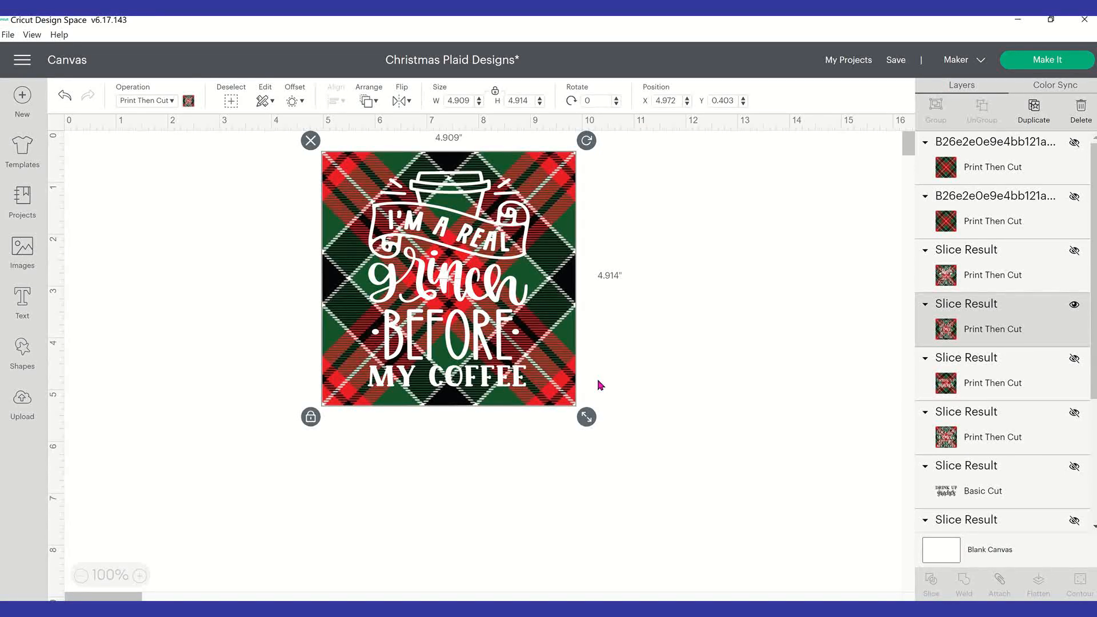
Open the mat preview for the coffee square, turn on mirroring, continue to the print stage and dismiss the machine connection instructions
left_click(1067, 65)
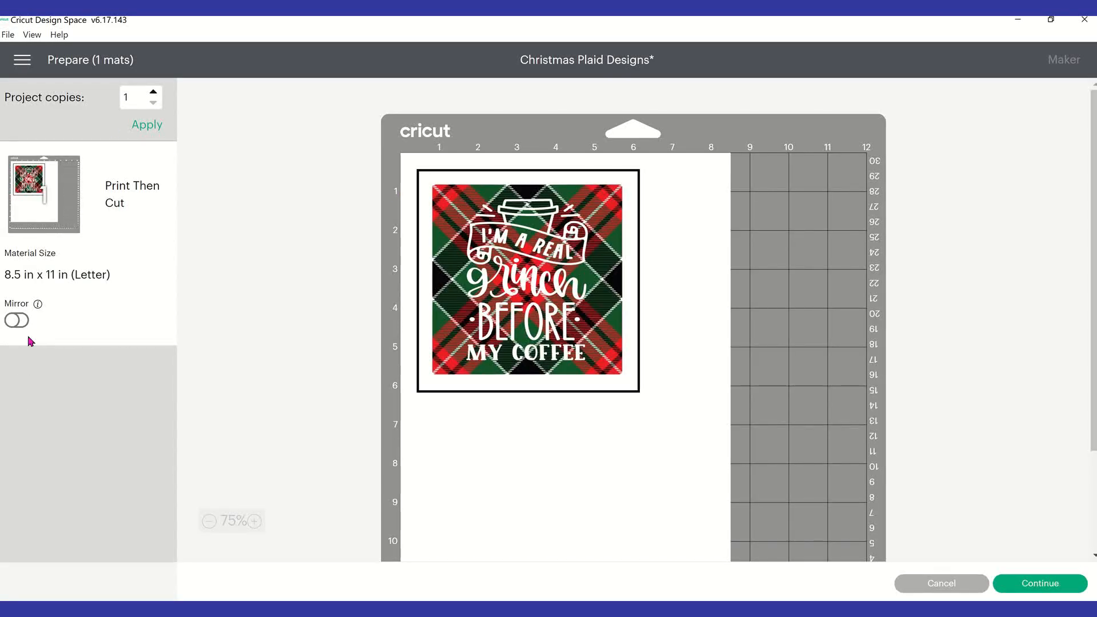
left_click(27, 324)
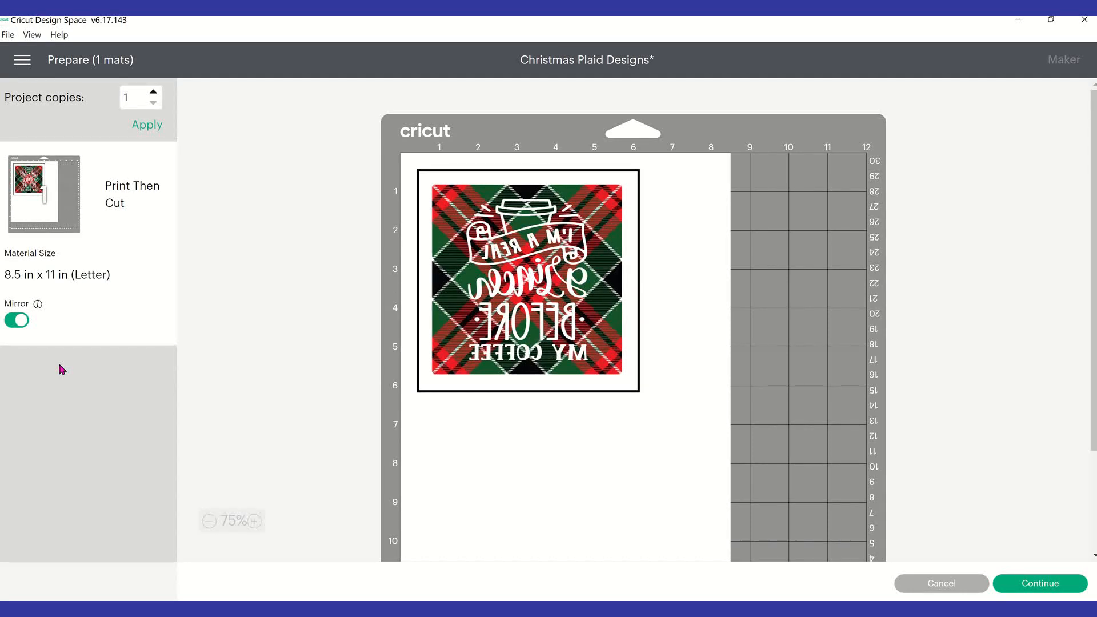
mouse_move(595, 610)
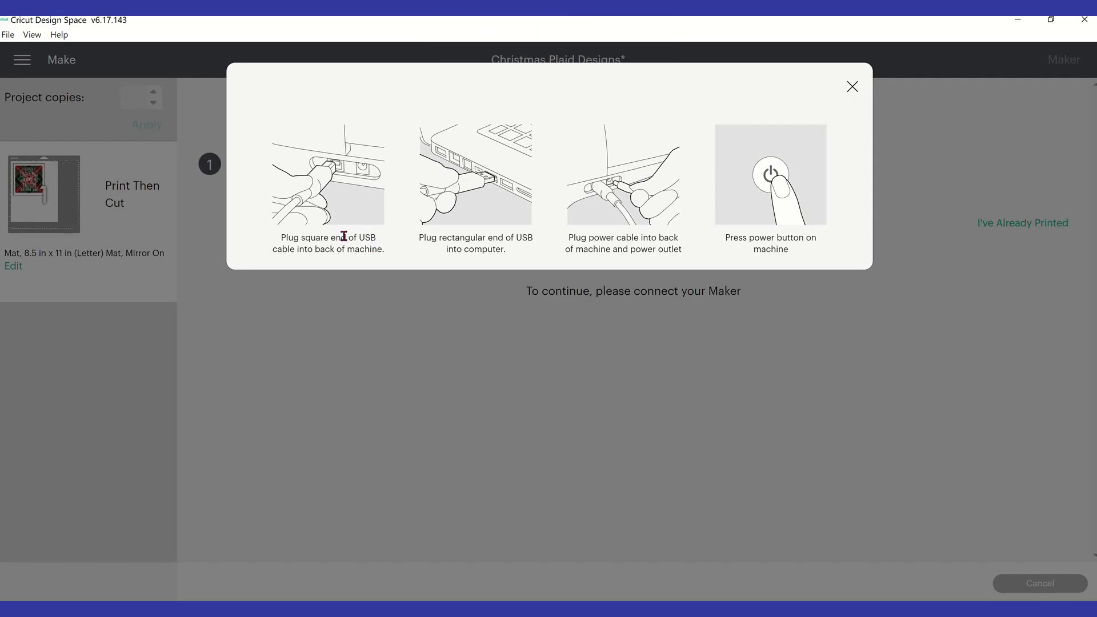
left_click(853, 86)
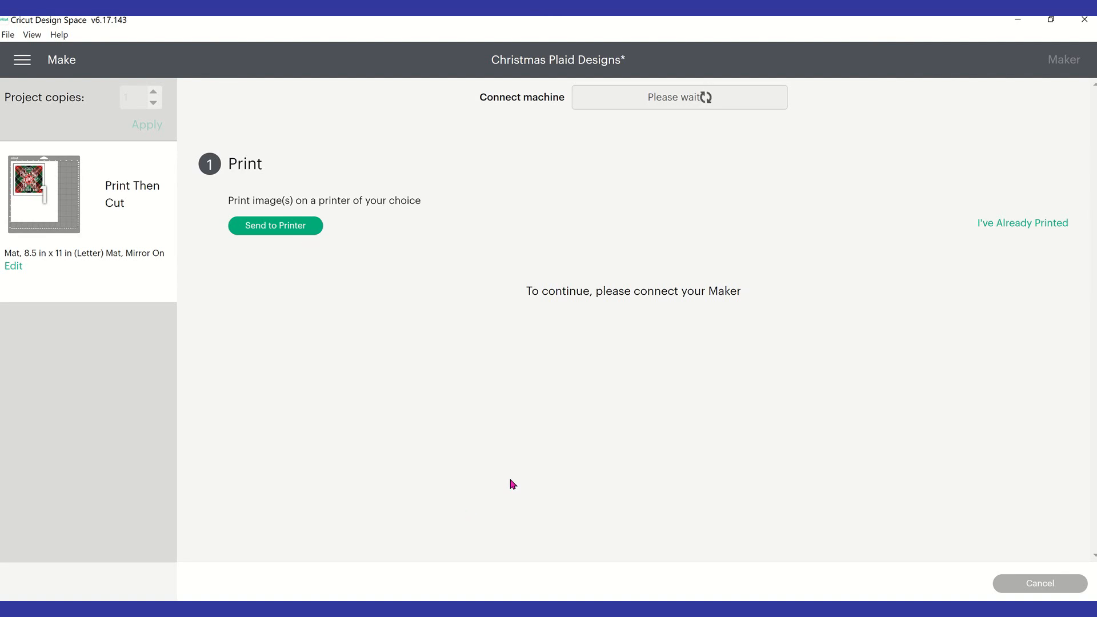
Cancel the cut and leave the mat preview to return to the canvas
left_click(1009, 584)
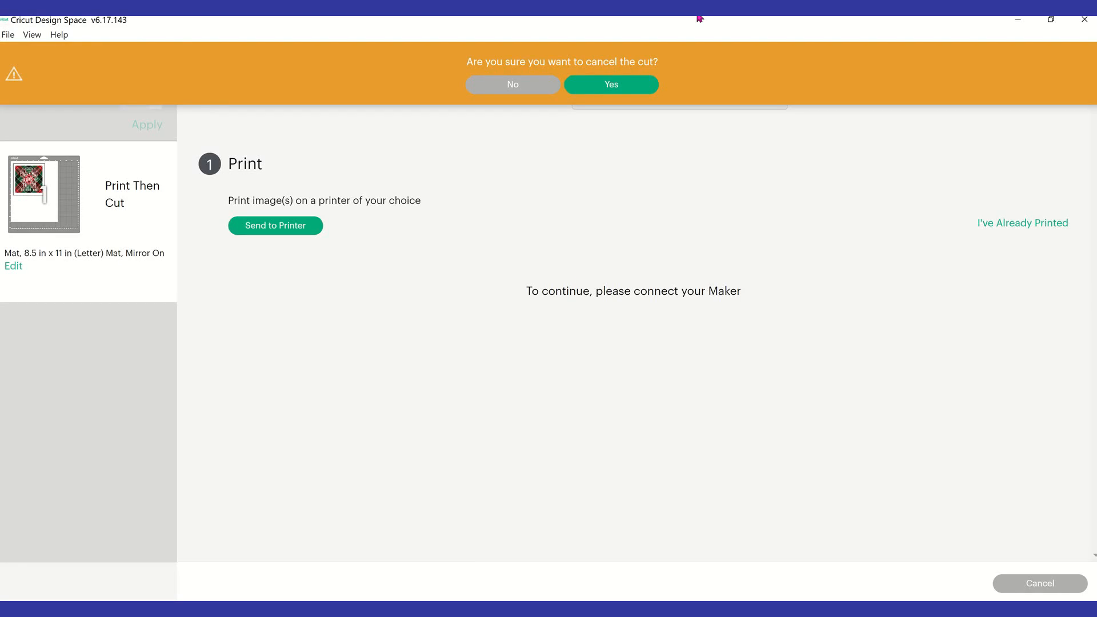
left_click(639, 86)
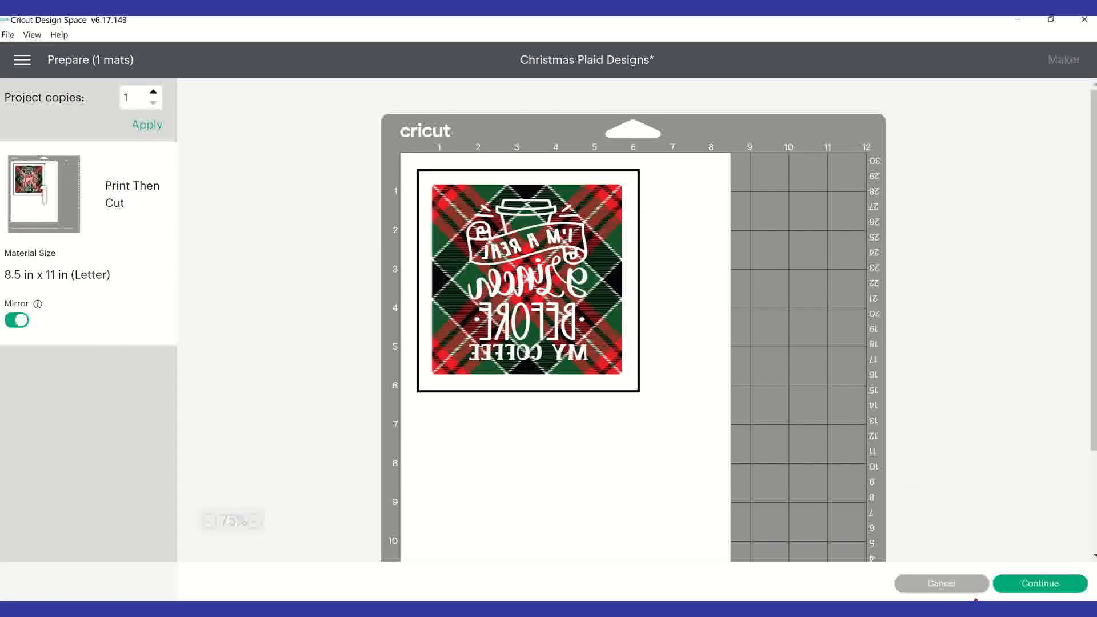
left_click(957, 587)
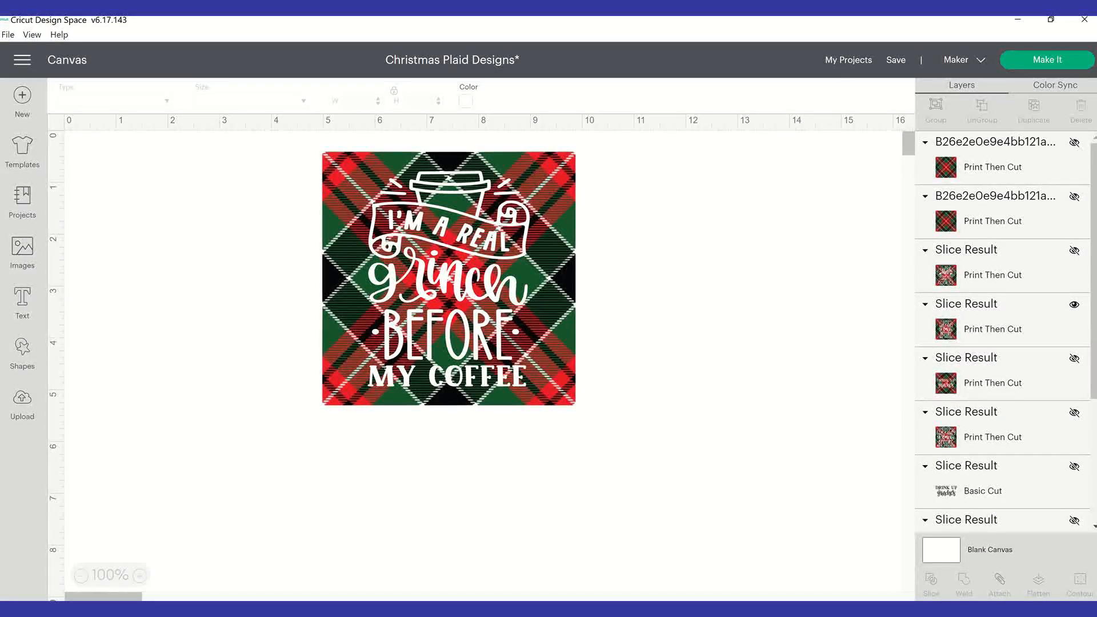
Move the coffee square lower on the canvas, search the templates for "tshirt" and add the Classic t-shirts template
left_click(619, 607)
left_click_drag(330, 259, 527, 227)
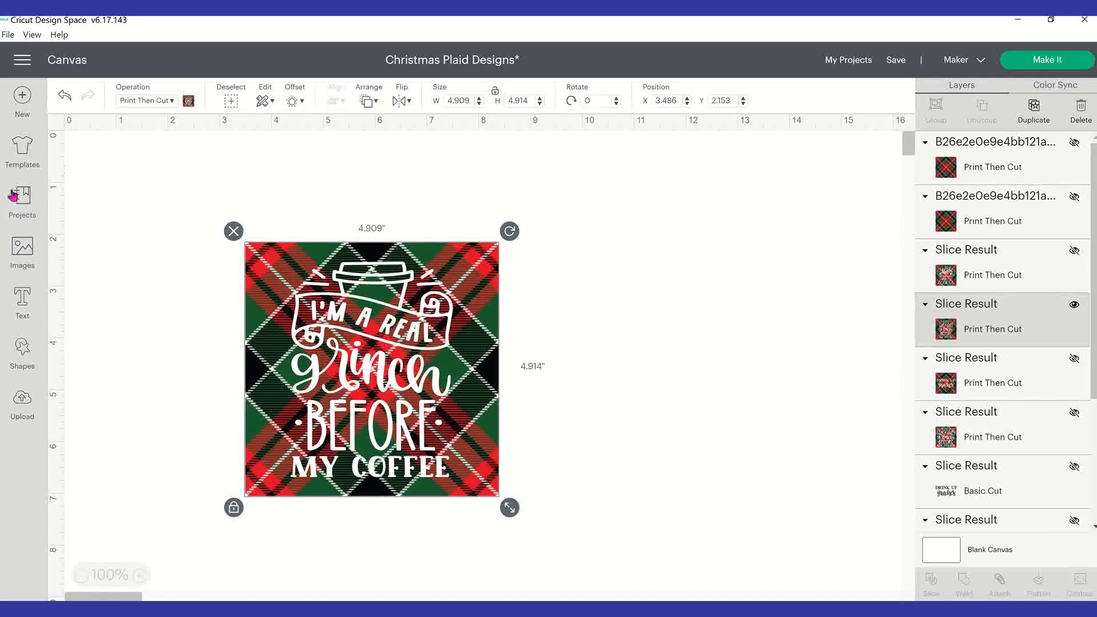
left_click(35, 164)
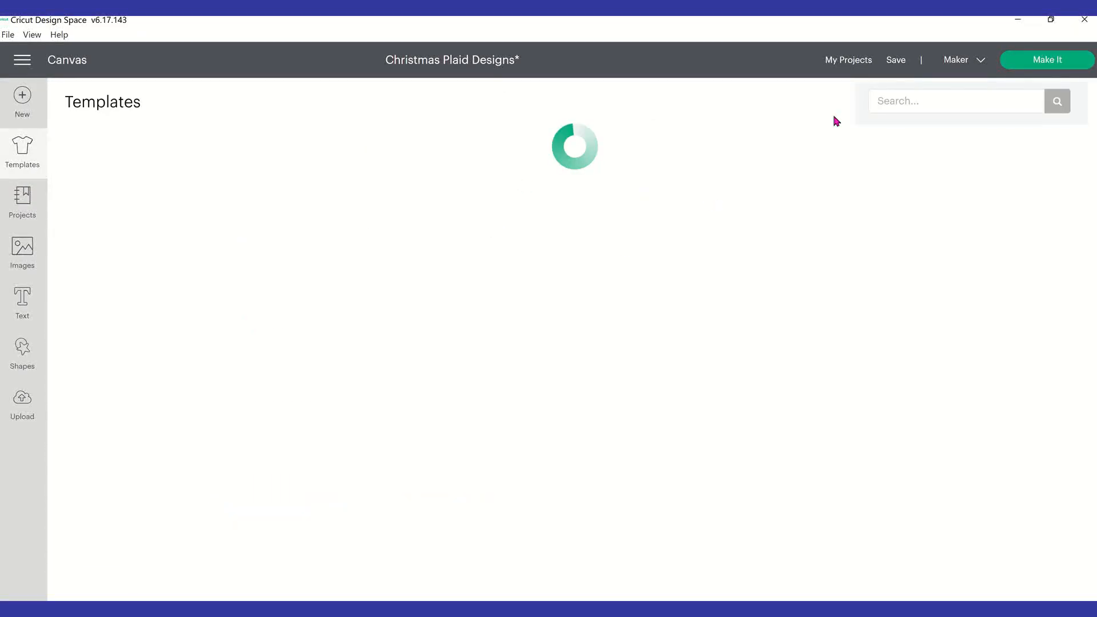
type("tshirt")
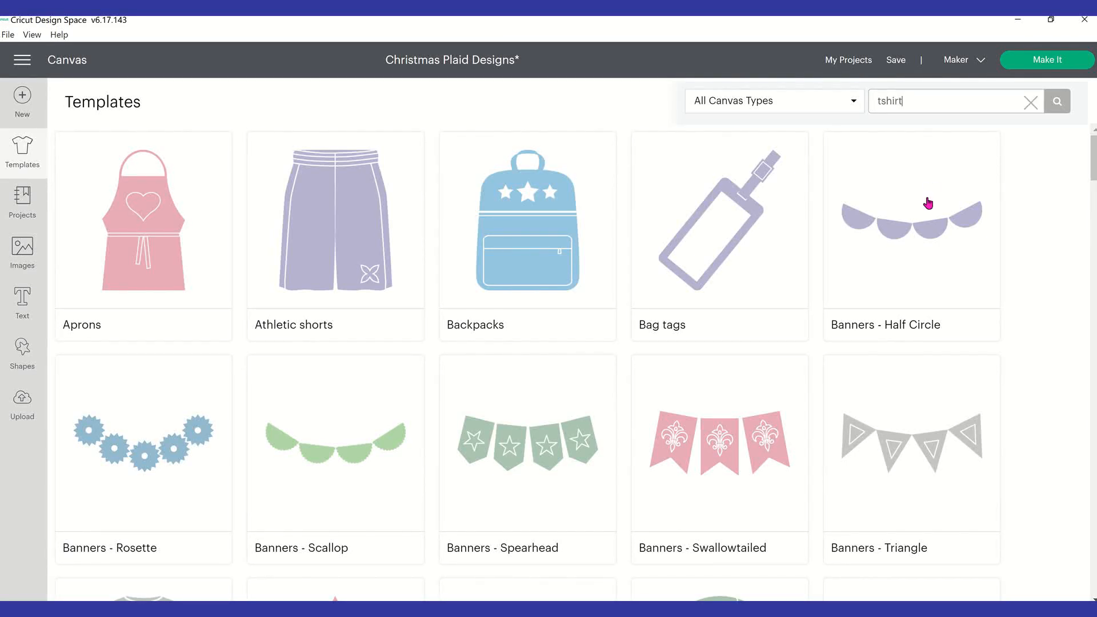
left_click(1057, 104)
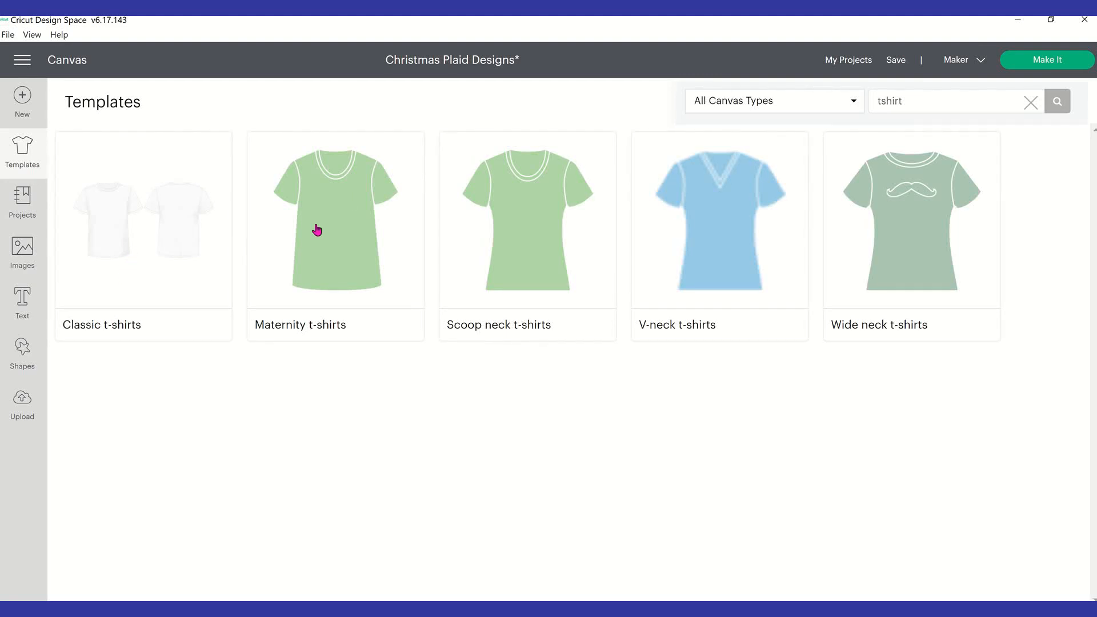
left_click(114, 241)
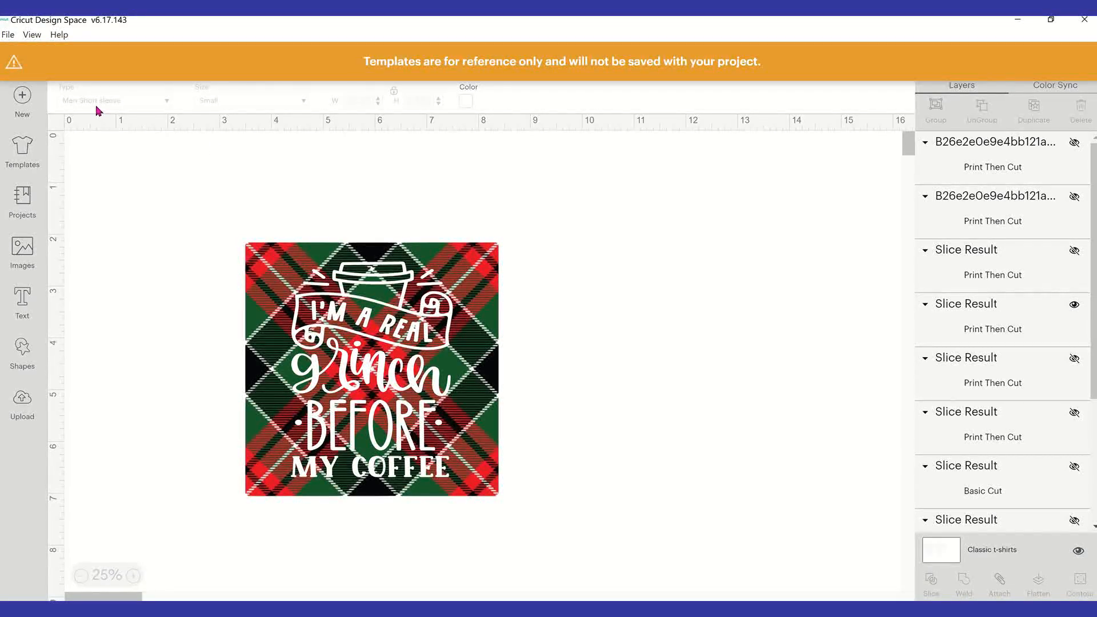
Move the coffee square onto the chest of the template's front shirt and enlarge it to about 10.1 by 10.1 inches
left_click_drag(129, 188, 192, 233)
left_click(290, 277)
left_click(213, 254)
left_click_drag(249, 280, 319, 348)
mouse_move(289, 300)
left_mouse_down()
mouse_move(314, 306)
mouse_move(300, 301)
left_mouse_up()
left_click(520, 329)
left_click(316, 320)
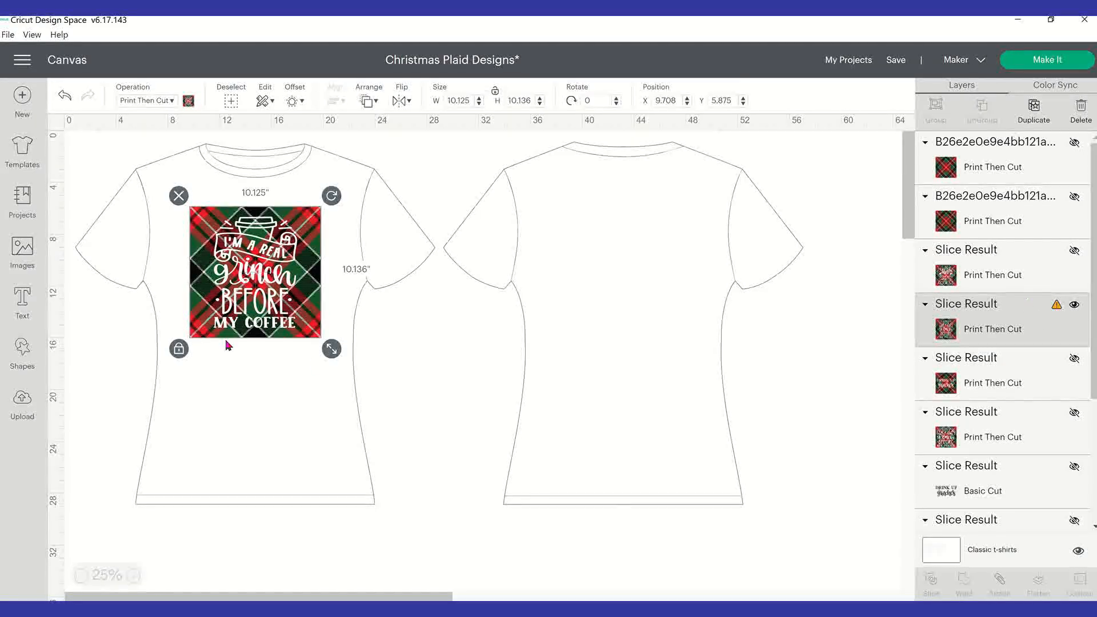
Shrink the coffee square to about 5.7 by 5.7 inches and recenter it on the shirt's chest
left_click_drag(331, 349, 273, 295)
left_click_drag(230, 242, 255, 239)
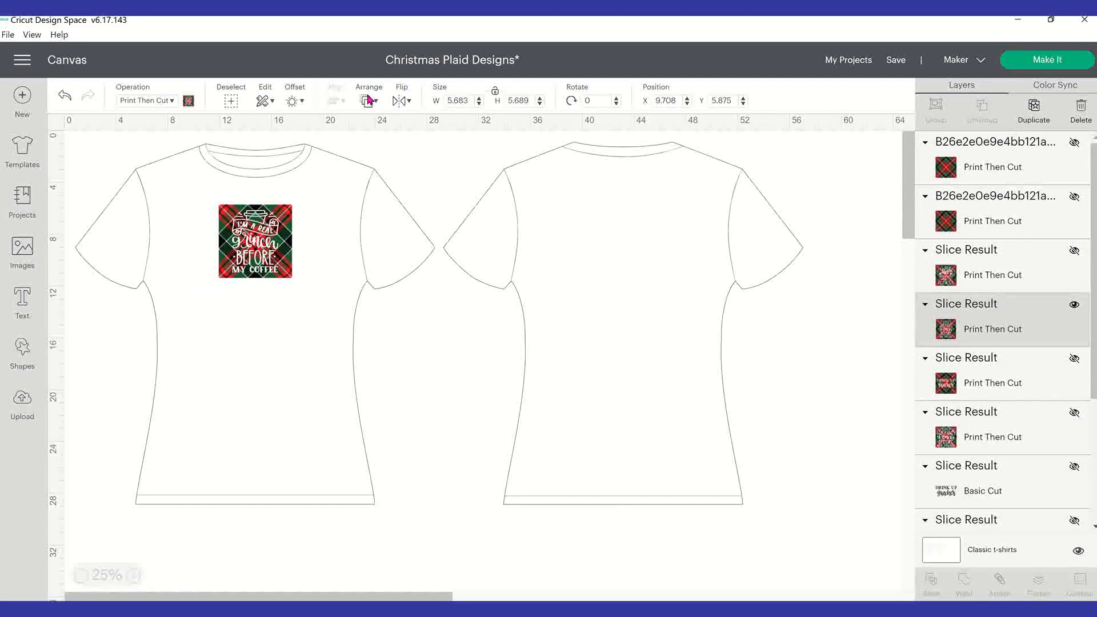
Set the coffee design's width to 6.75 and its height to 9.25 inches
left_click(458, 101)
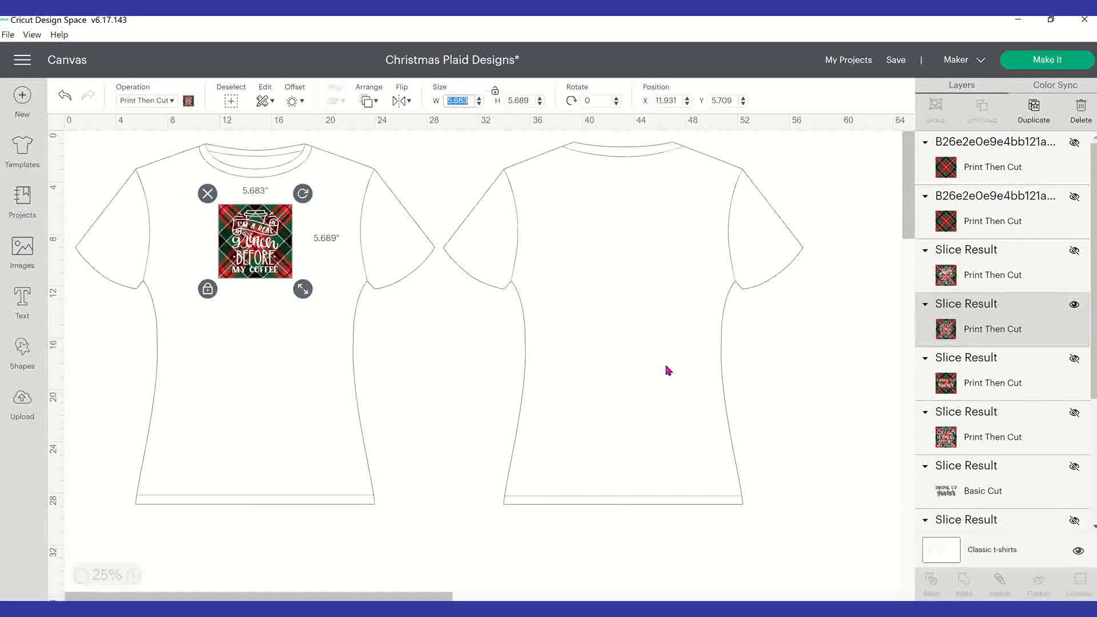
type("6.75")
key("Tab")
type("9.25")
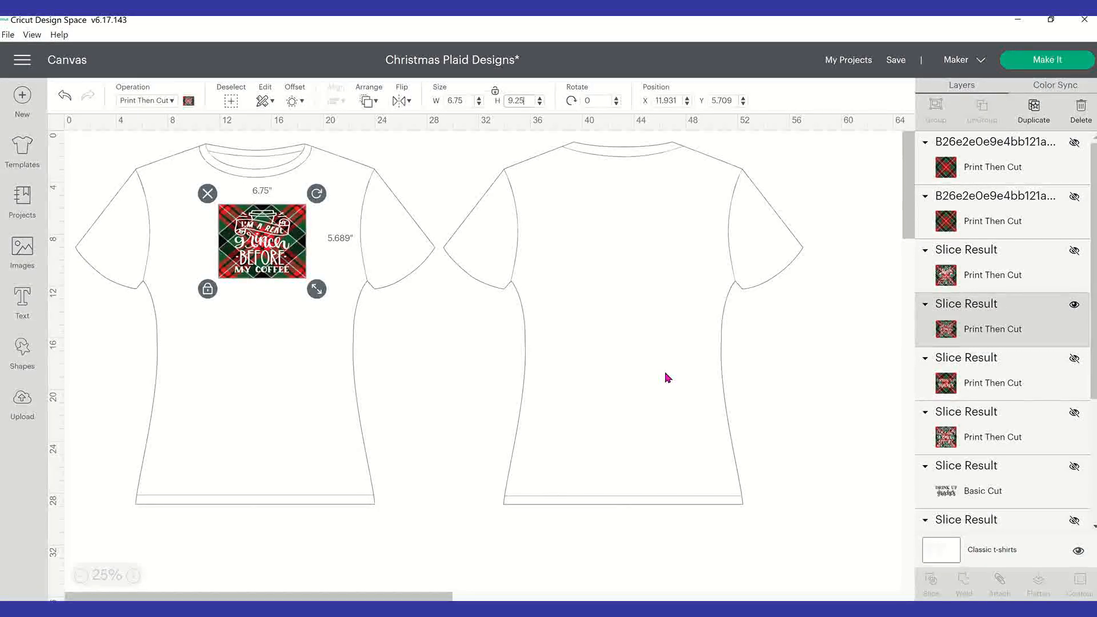
key("Tab")
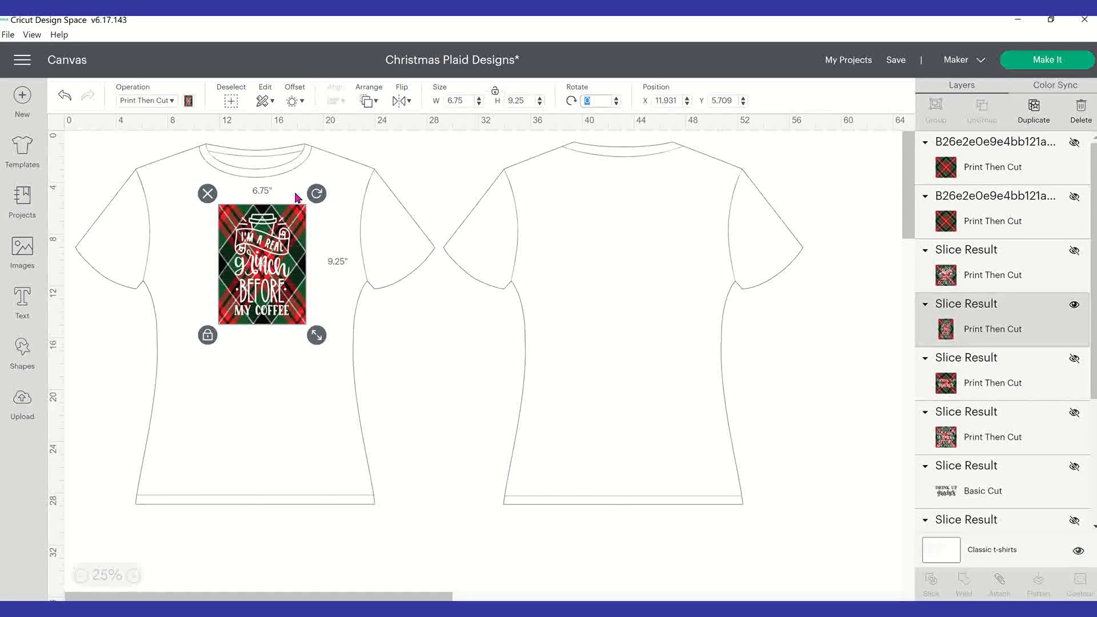
Move the resized coffee design up under the front shirt's neckline and center it, at about X 11.26, Y 4.76
left_click_drag(276, 310, 269, 298)
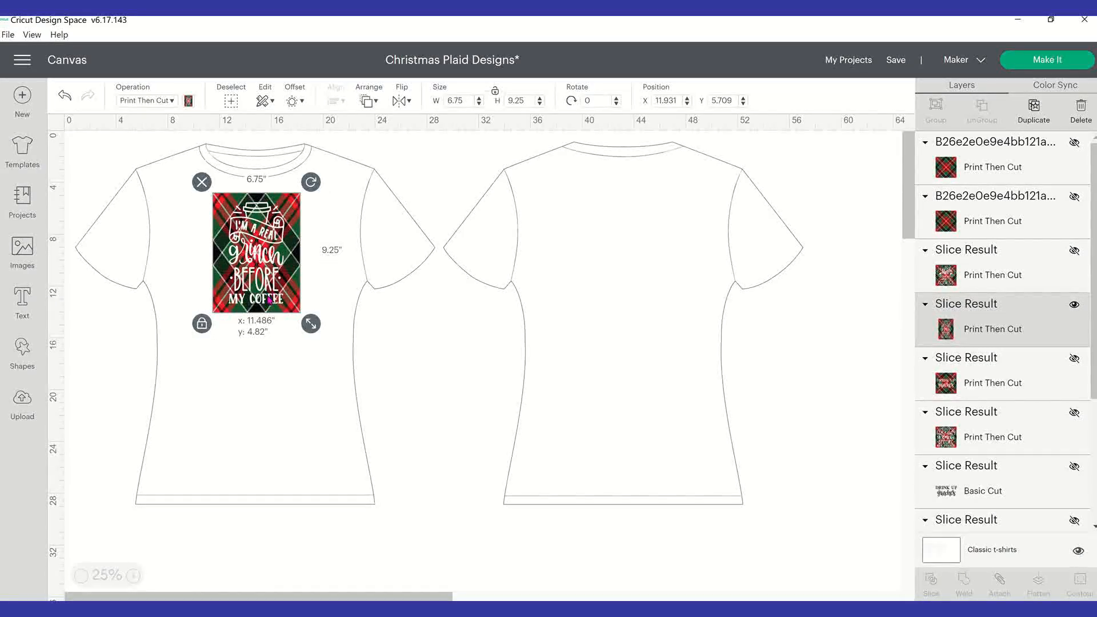
left_click(459, 342)
left_click_drag(293, 275, 293, 272)
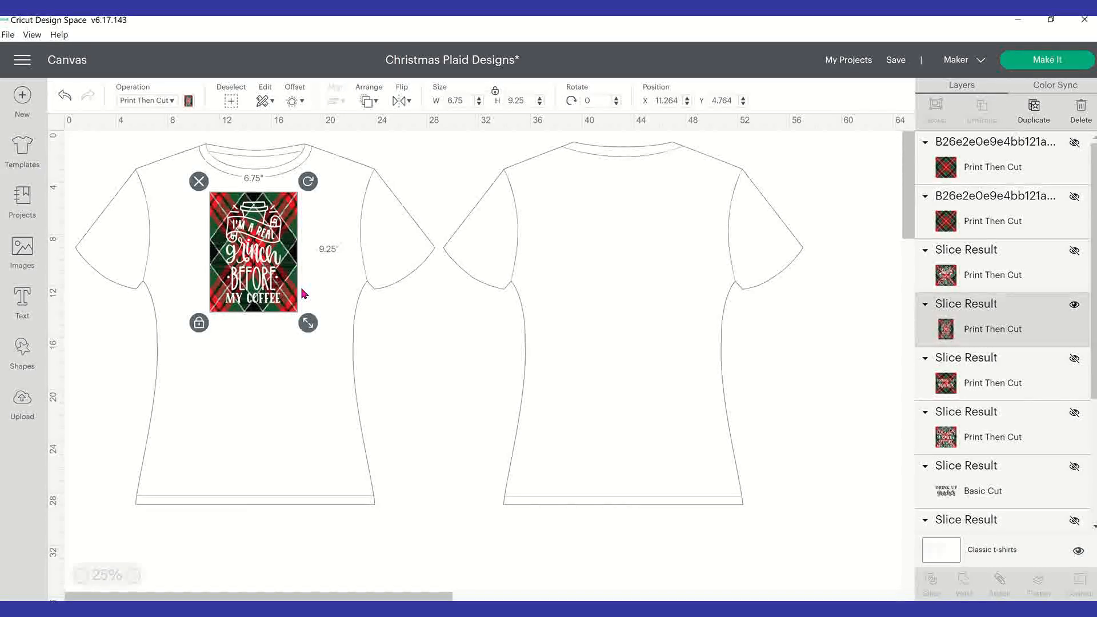
mouse_move(700, 36)
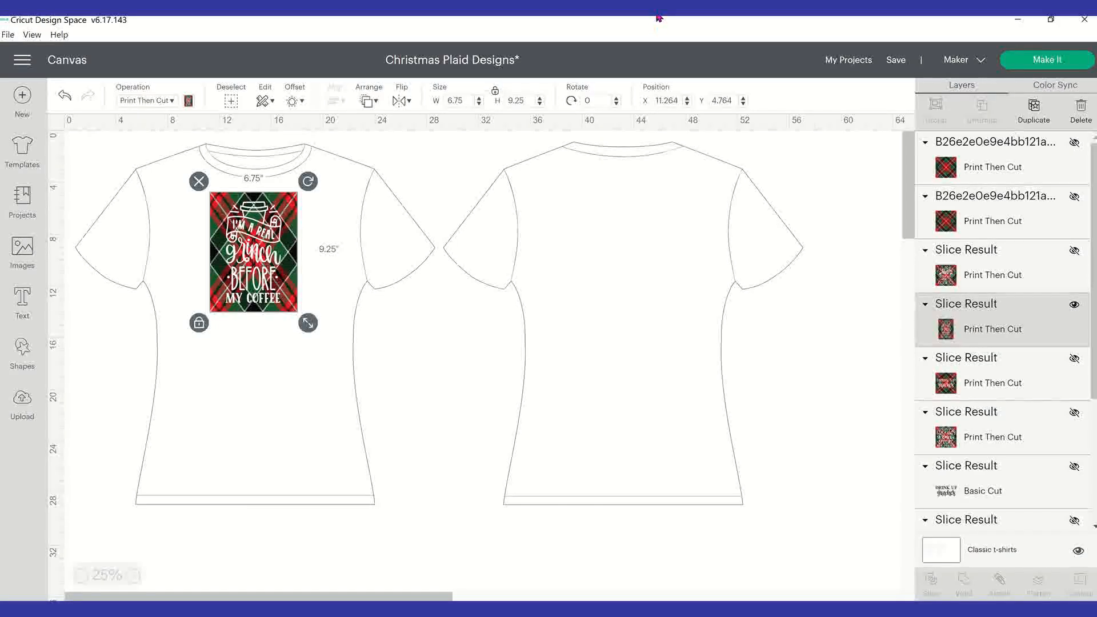